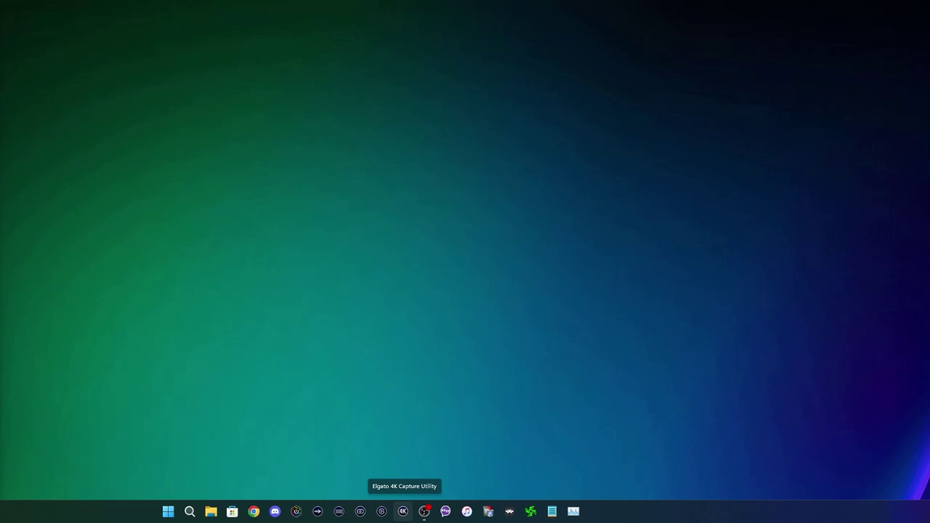
Add a Video Capture Device source to the Outros scene and type its name, 'Camera'
mouse_move(425, 510)
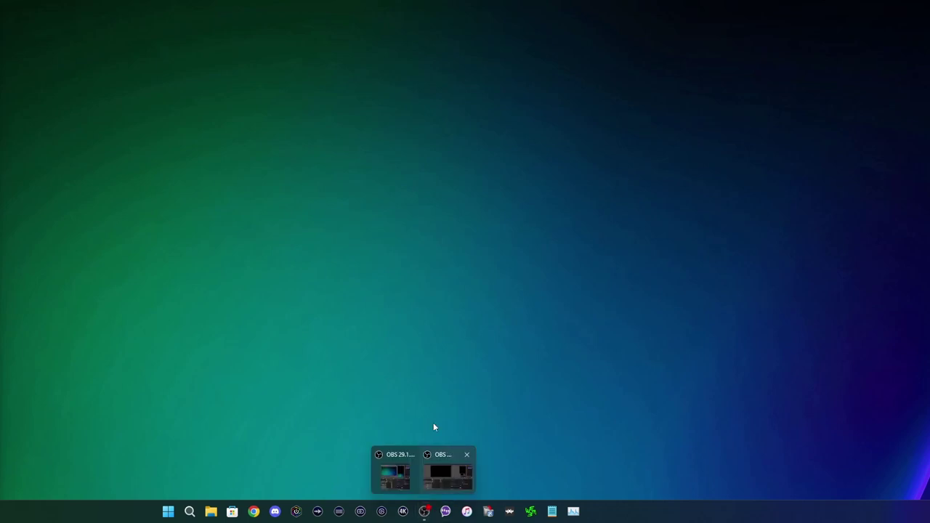
left_click(430, 468)
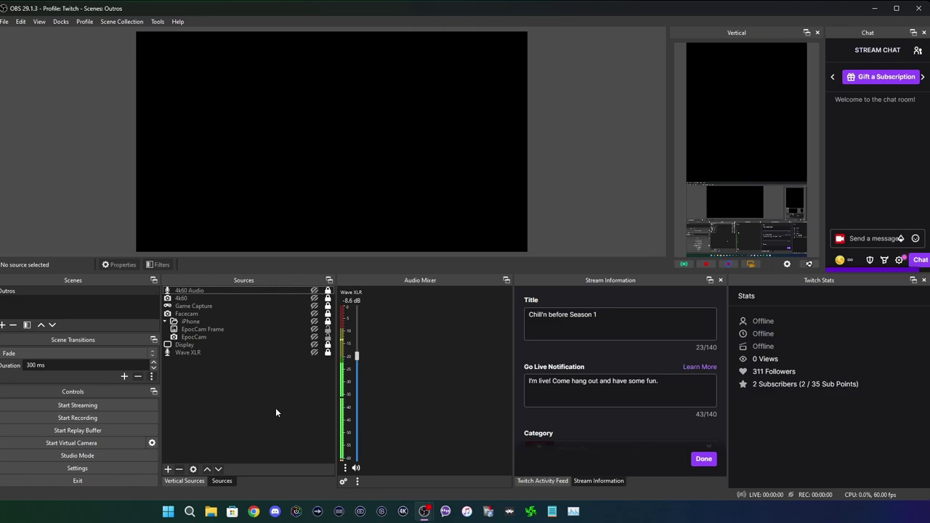
left_click(167, 469)
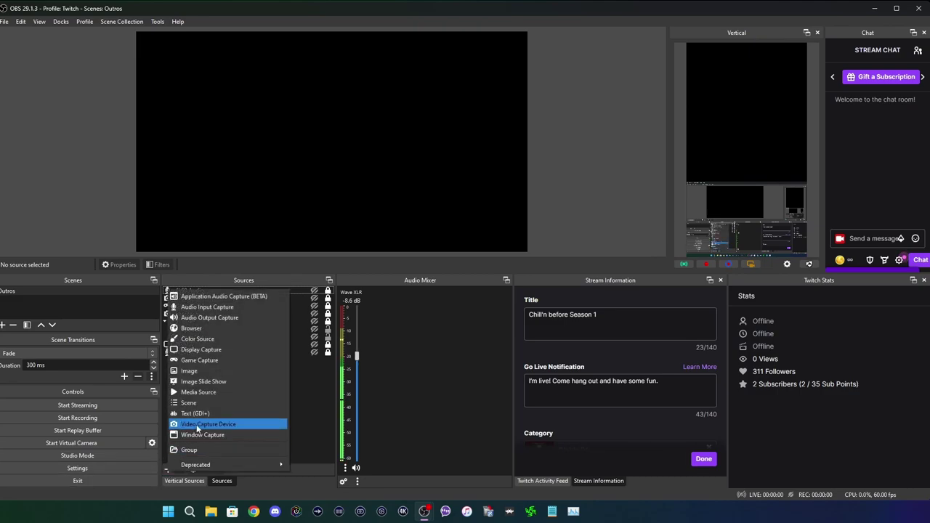
left_click(196, 425)
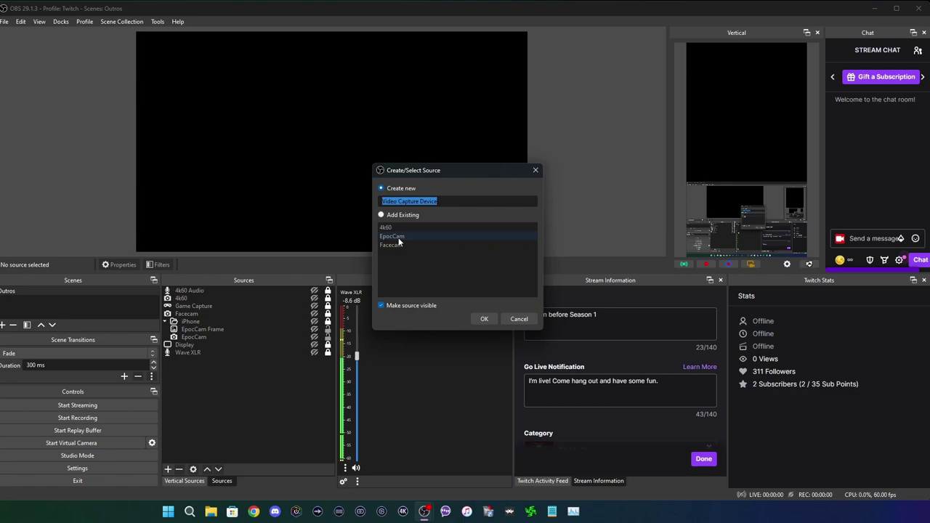
type("Camera")
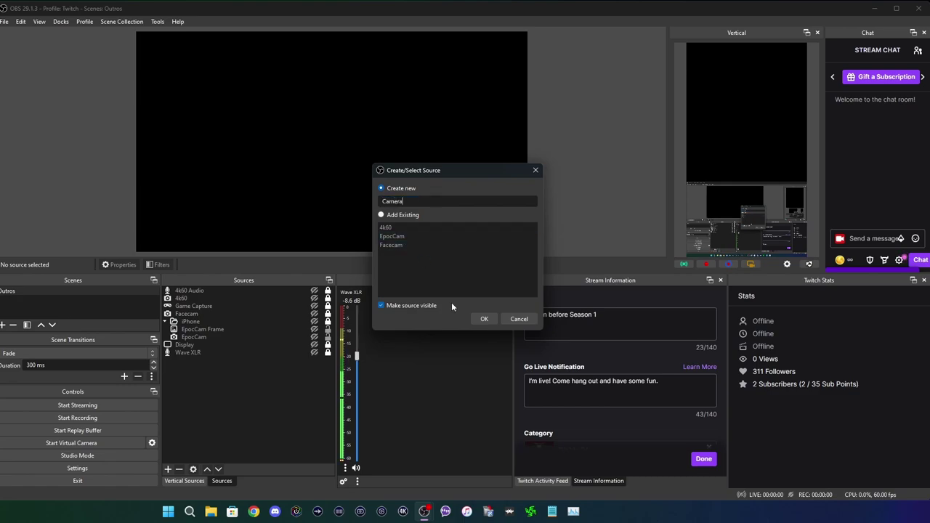
Create the Camera source using the Elgato Facecam device, then deactivate and reactivate its feed
left_click(483, 319)
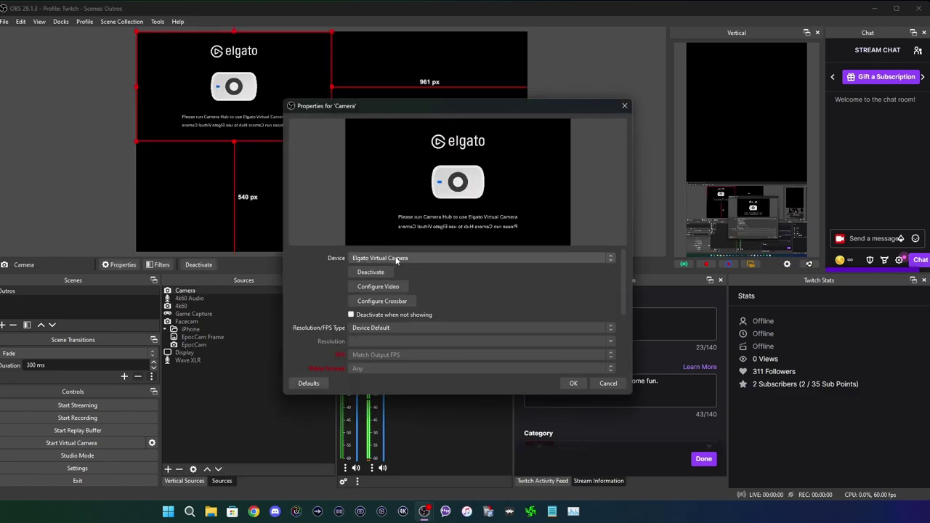
left_click(396, 259)
left_click(401, 276)
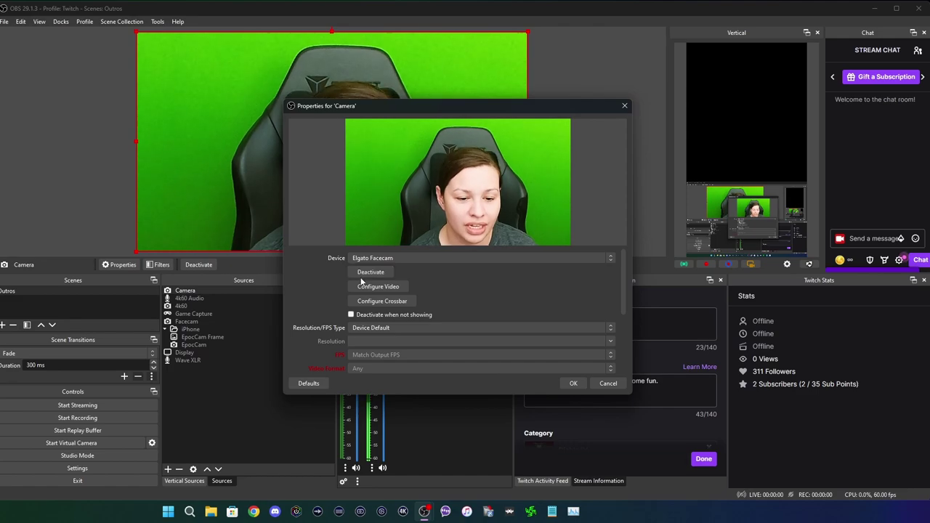
left_click(370, 273)
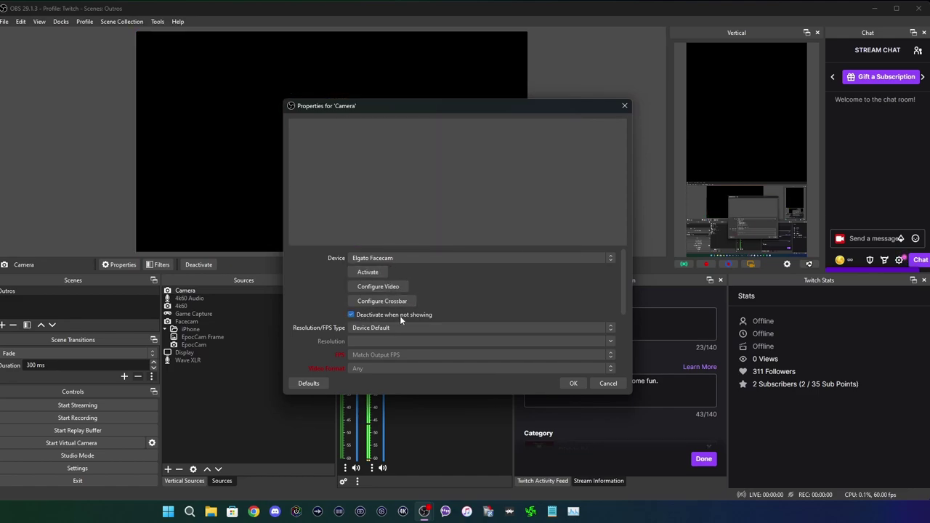
left_click(368, 273)
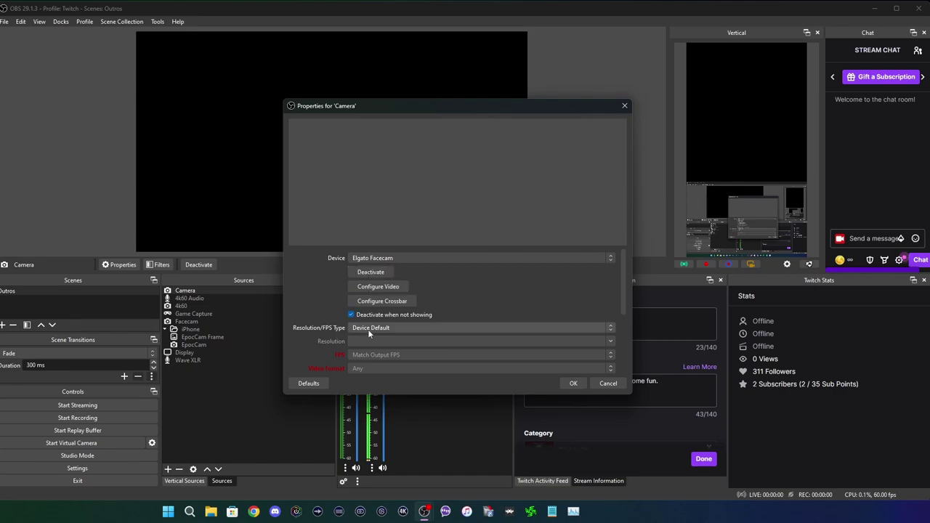
Set the camera to a custom resolution of 1920x1080 at 60 FPS
left_click(504, 328)
left_click(396, 340)
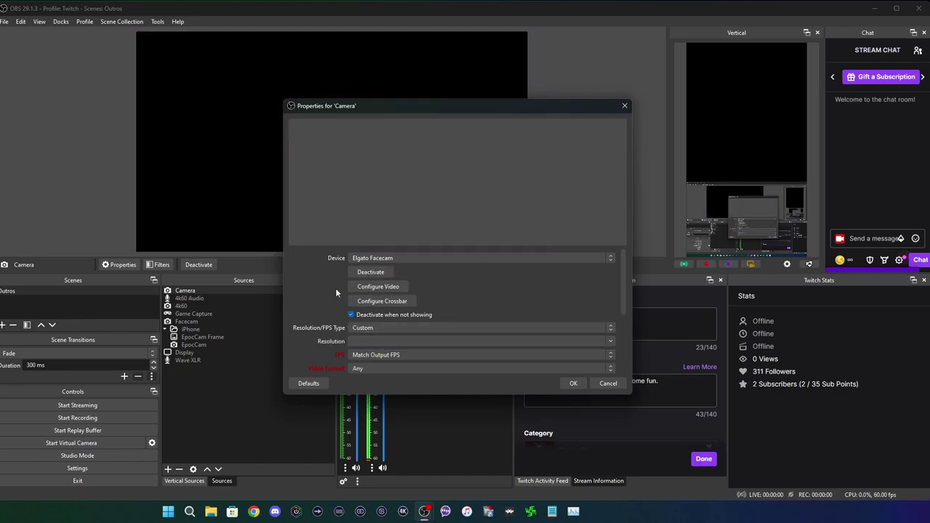
scroll(331, 288, "down", 2)
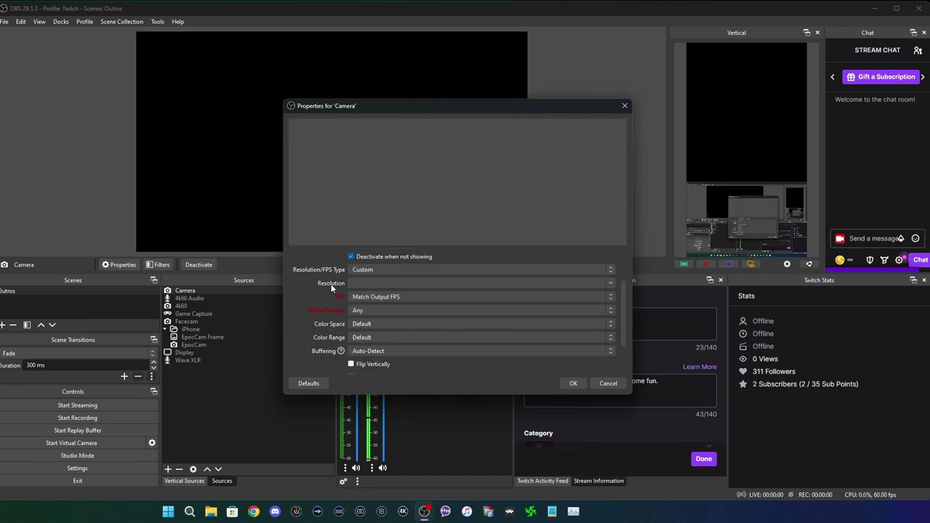
left_click(609, 283)
left_click(425, 288)
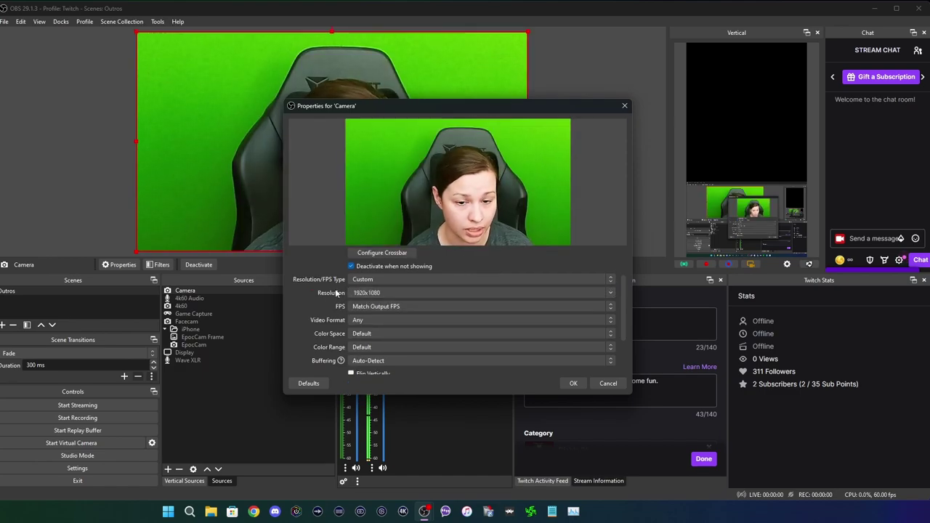
left_click(607, 306)
left_click(364, 326)
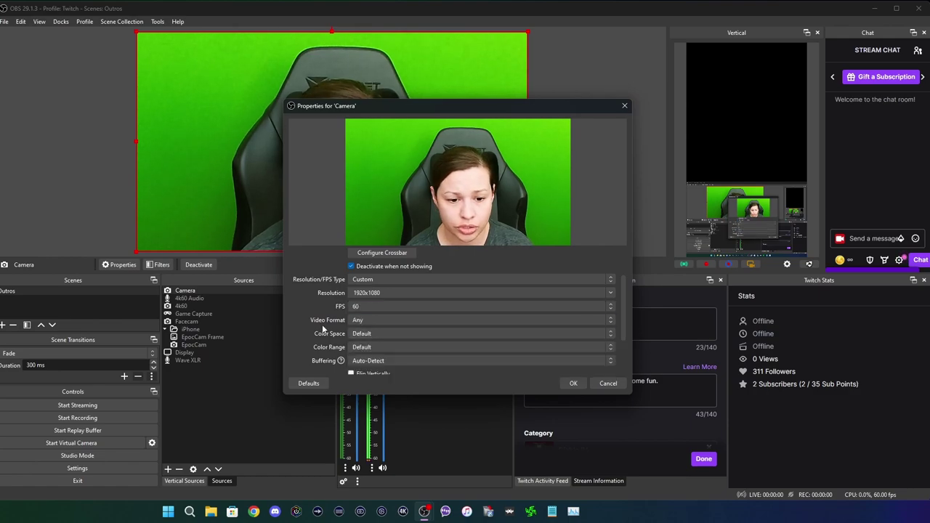
Keep video format Any, set Rec. 709 colour space, Full range and buffering disabled, then confirm
left_click(394, 319)
left_click(382, 330)
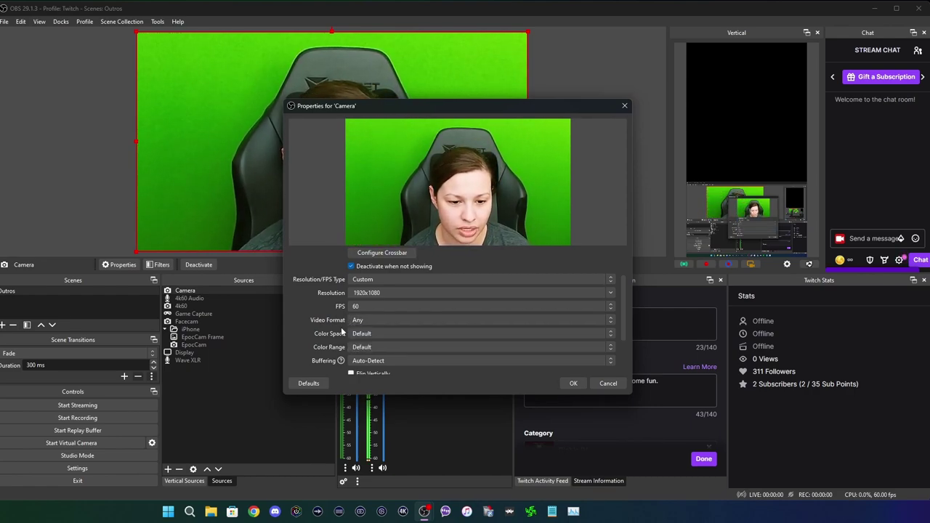
left_click(369, 334)
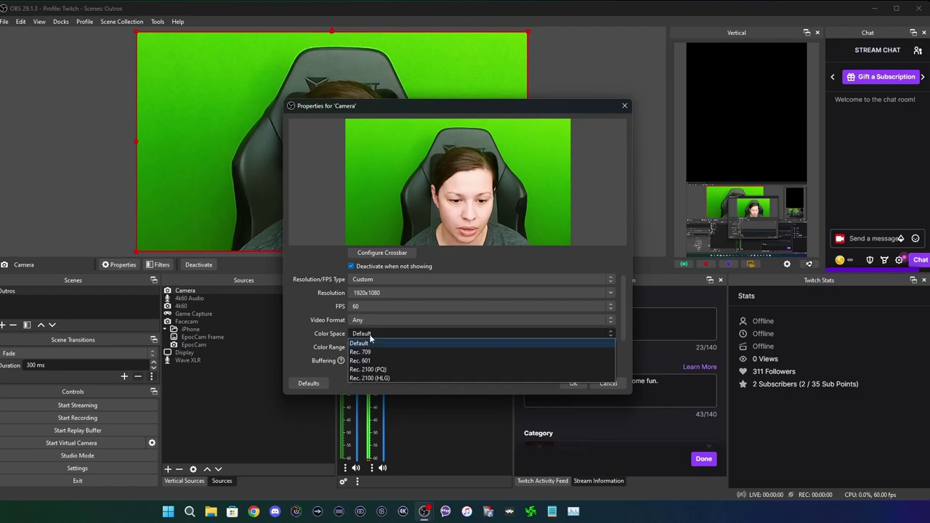
left_click(371, 352)
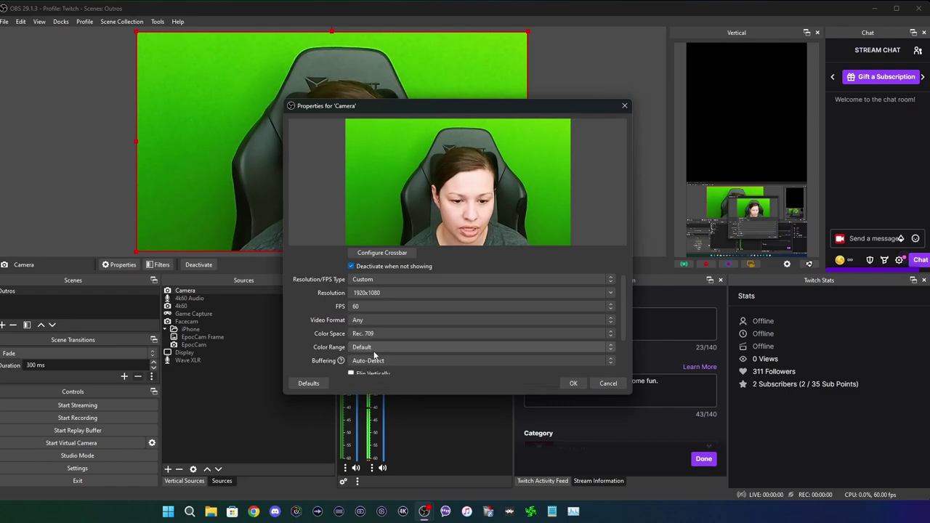
left_click(375, 350)
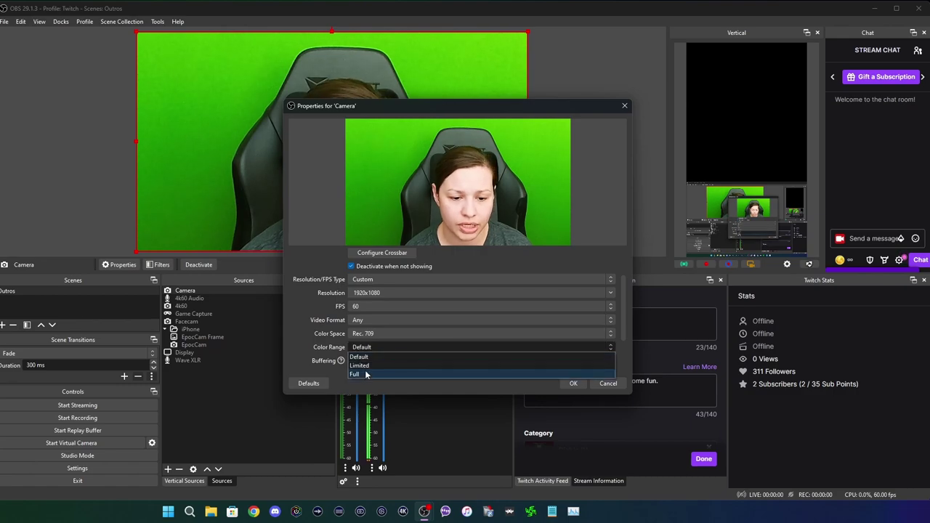
left_click(379, 372)
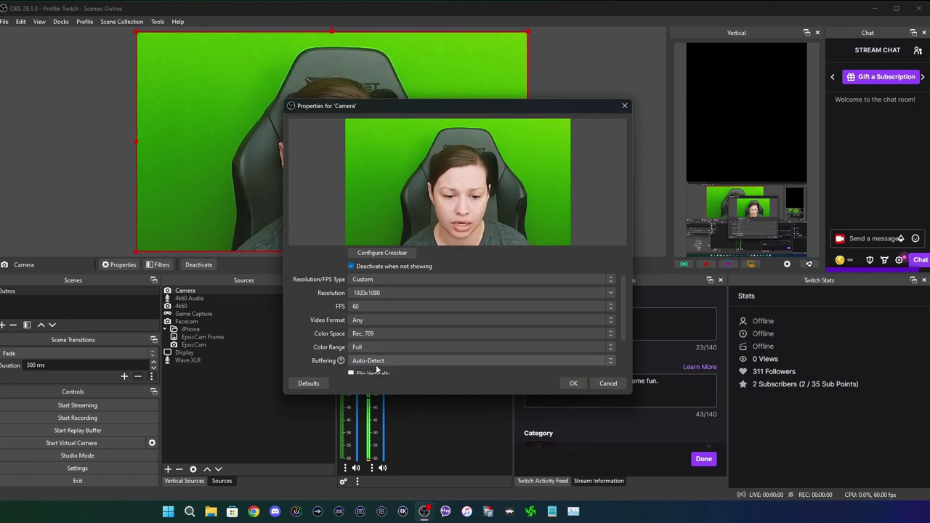
left_click(376, 362)
left_click(363, 388)
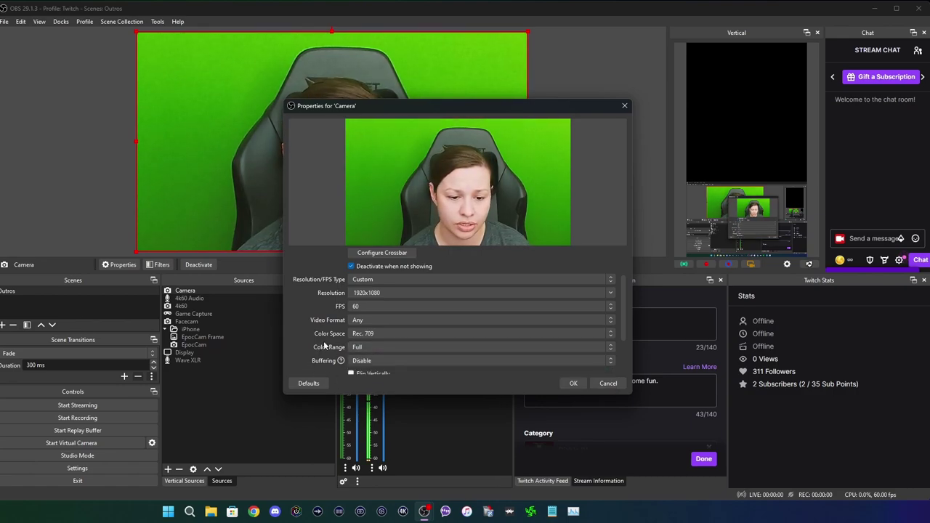
scroll(324, 346, "down", 2)
left_click(574, 383)
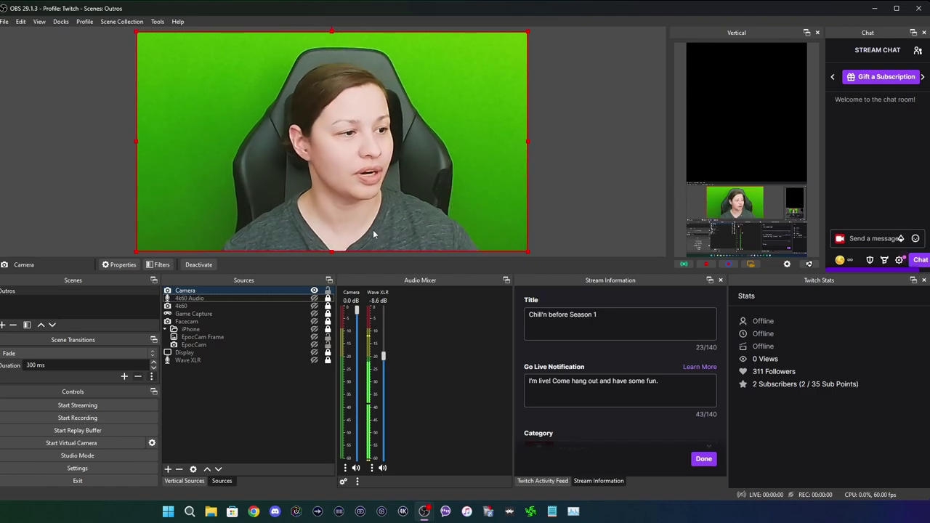
Lock the Camera source in the Sources list
left_click(328, 291)
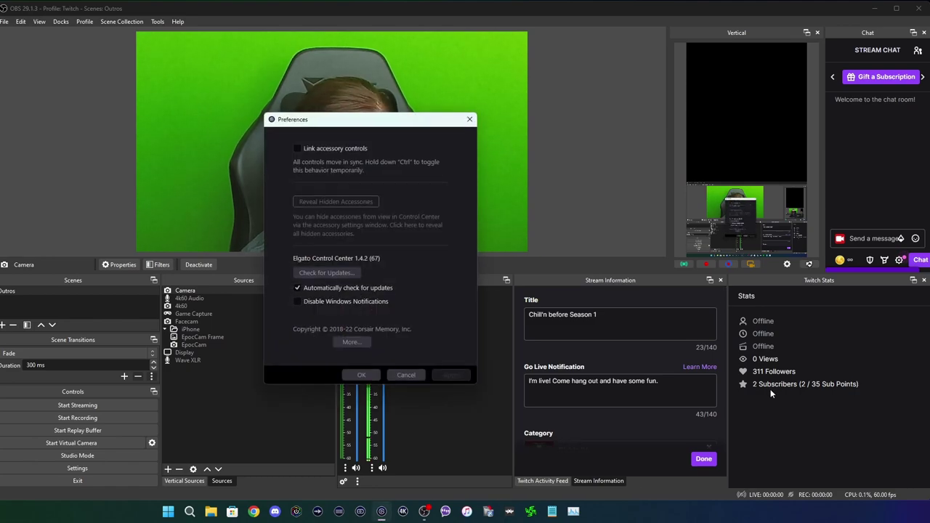
Cancel the Elgato Control Center Preferences dialog without changing anything
left_click(406, 375)
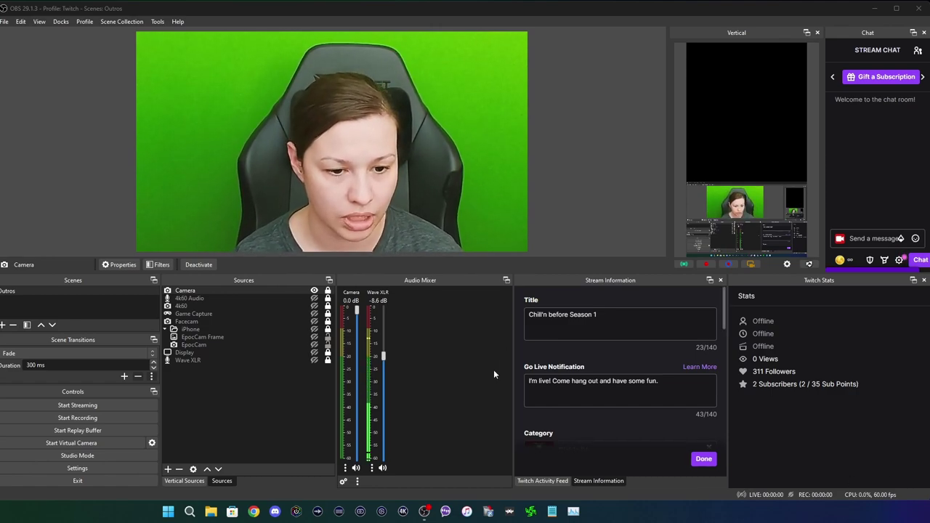
Toggle the iPhone group's visibility off and on, leaving it hidden
left_click(314, 330)
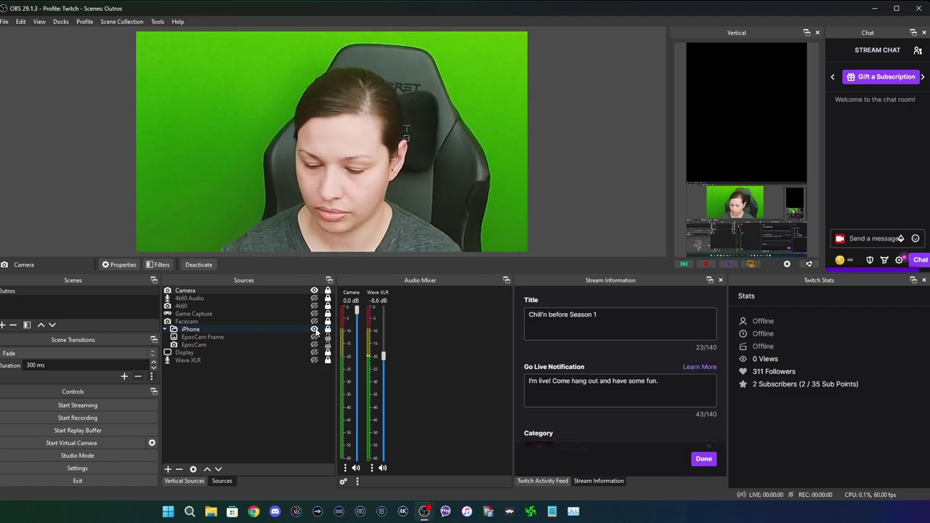
left_click(314, 330)
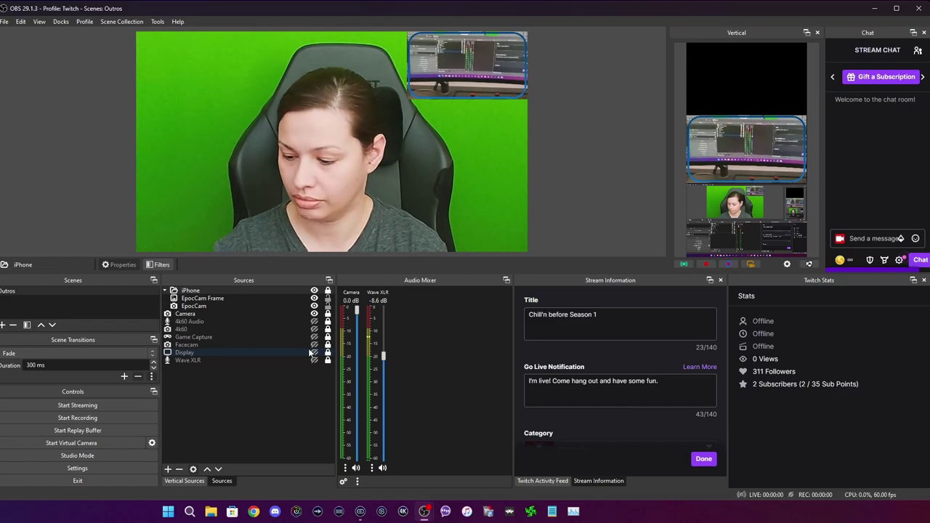
left_click(315, 290)
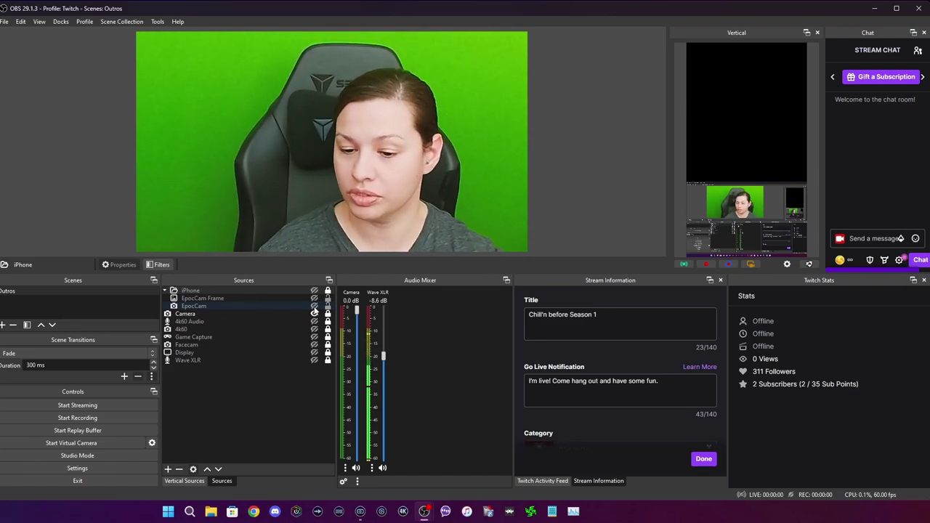
Turn on the Camera source's visibility in the Outros scene
left_click(315, 312)
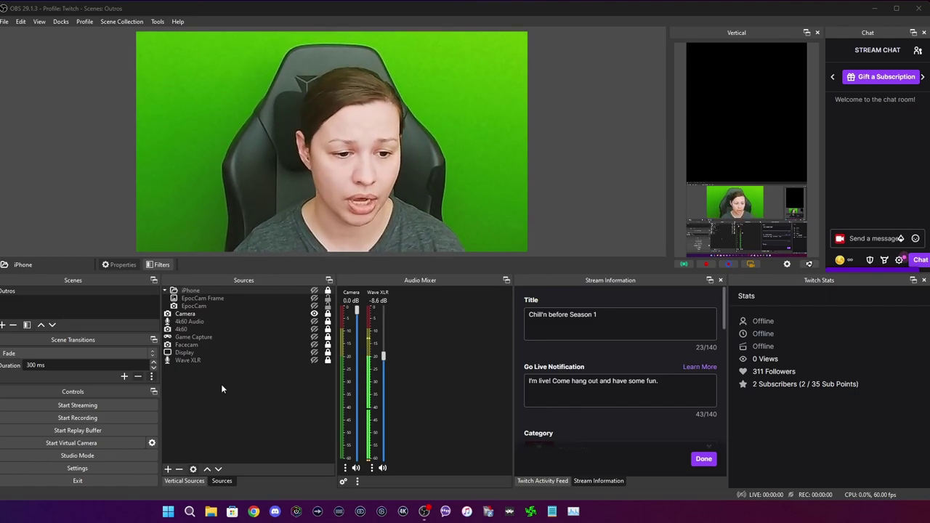
Collapse the iPhone group, move it below 4k60, and view the Camera source's filters
left_click(167, 291)
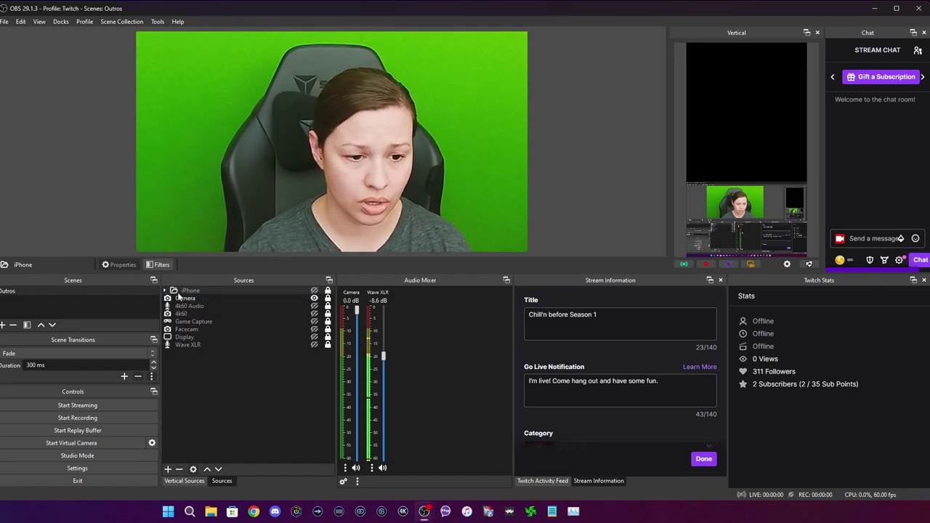
left_click_drag(183, 305, 177, 318)
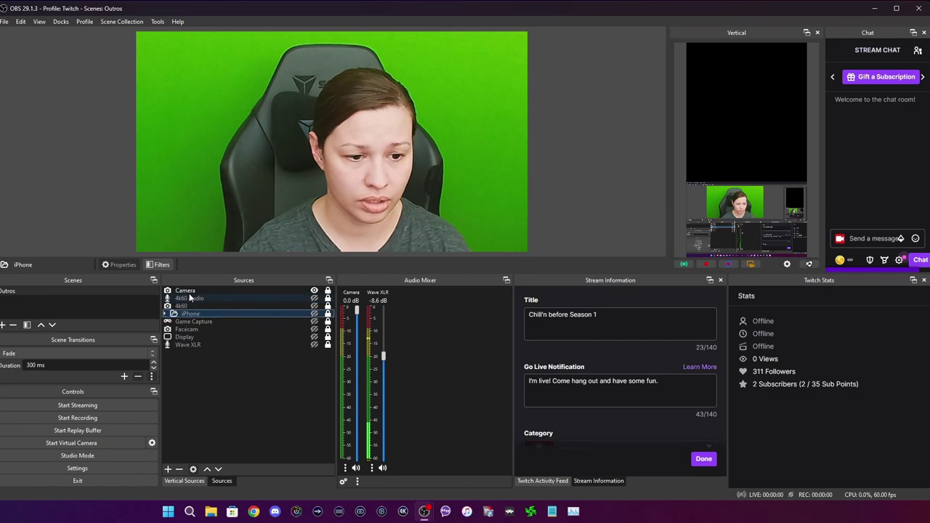
left_click(192, 290)
right_click(192, 290)
left_click(215, 296)
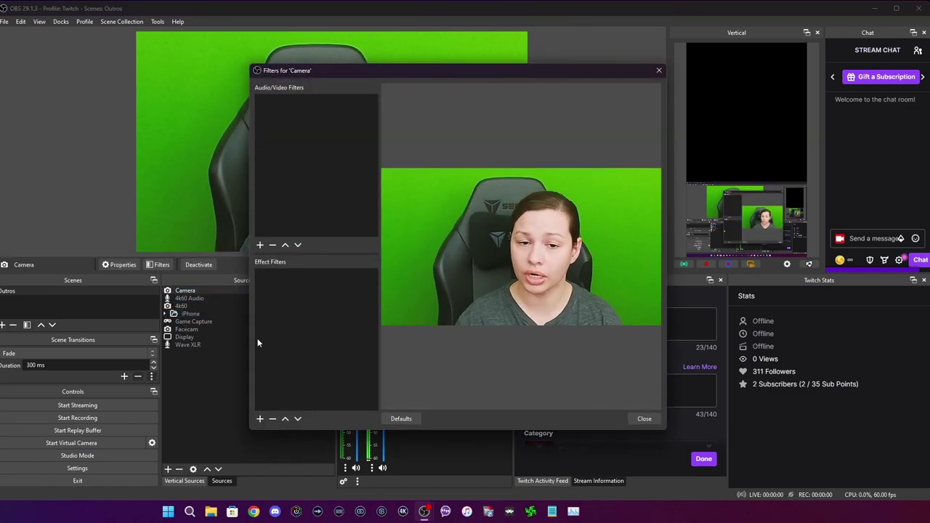
Check the Camera properties without changes, then reopen the Camera source's empty Filters window
left_click(644, 418)
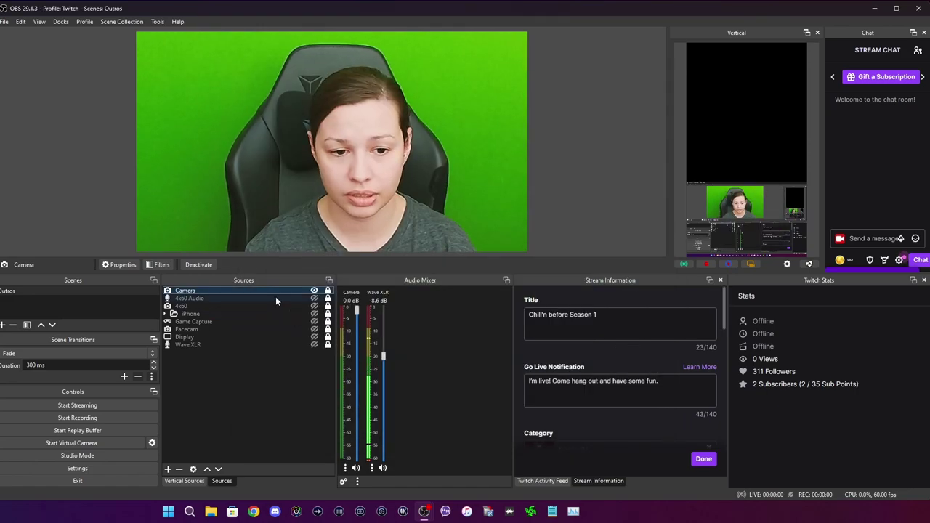
right_click(275, 290)
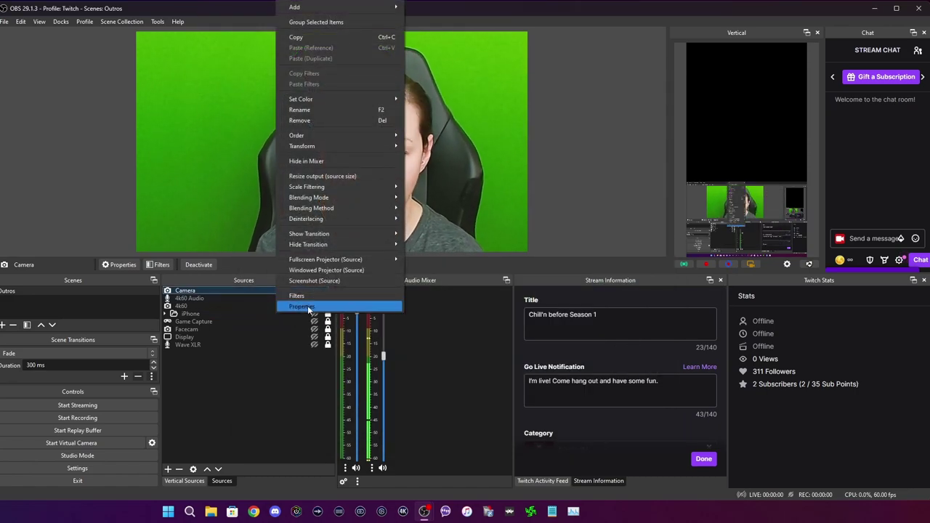
left_click(309, 308)
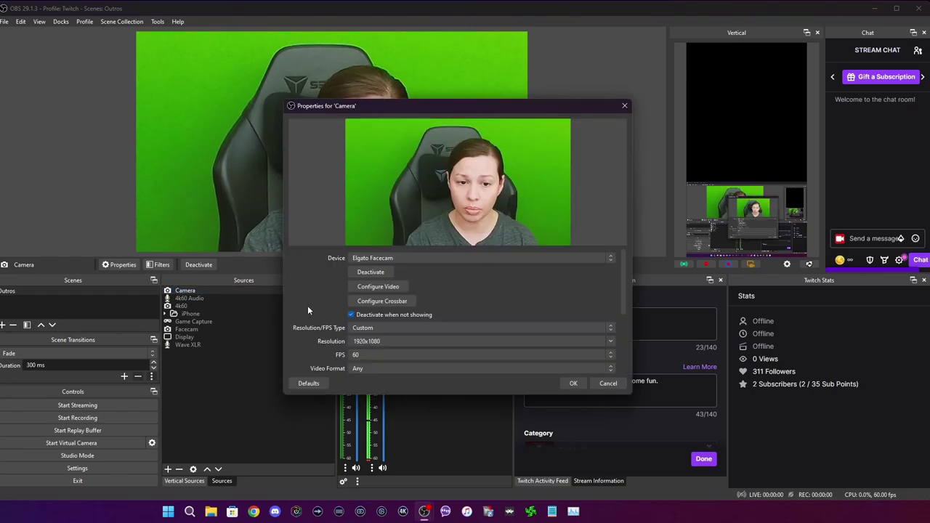
left_click(608, 383)
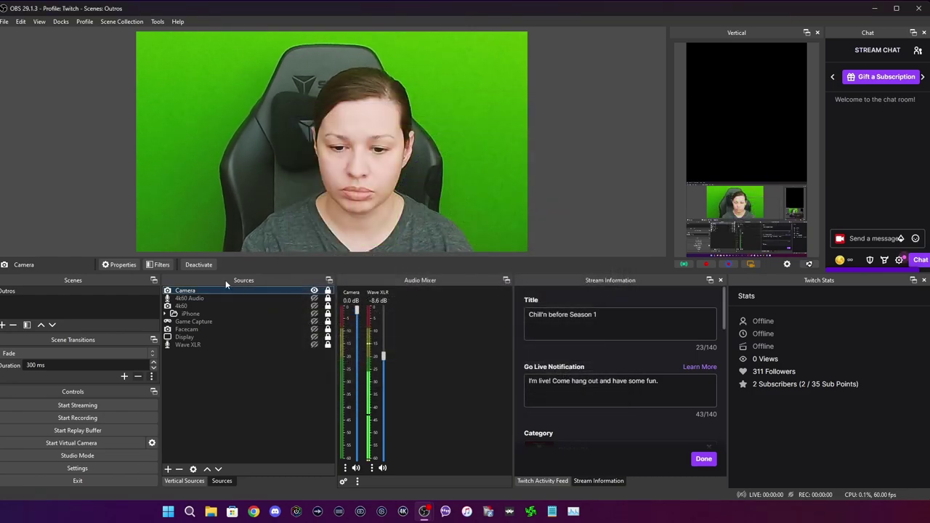
right_click(221, 294)
left_click(265, 296)
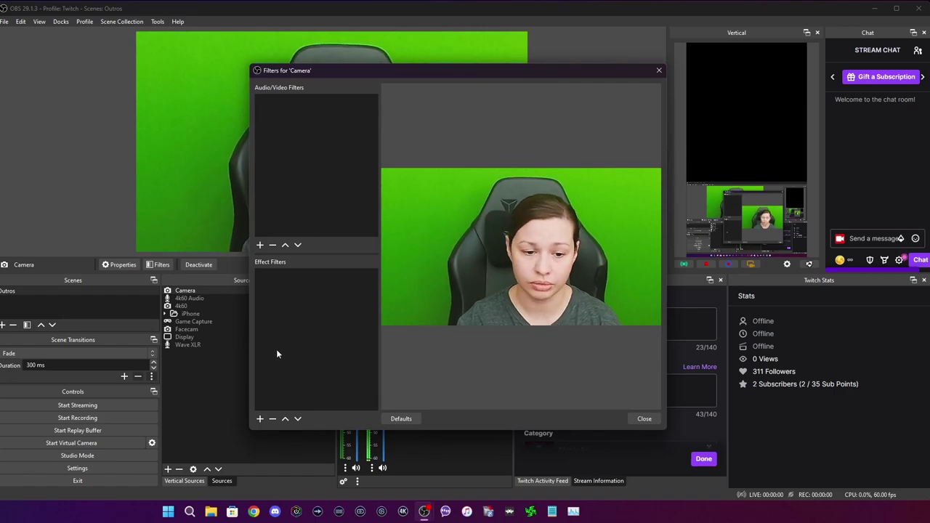
Add a Chroma Key effect filter to the Camera source
left_click(260, 420)
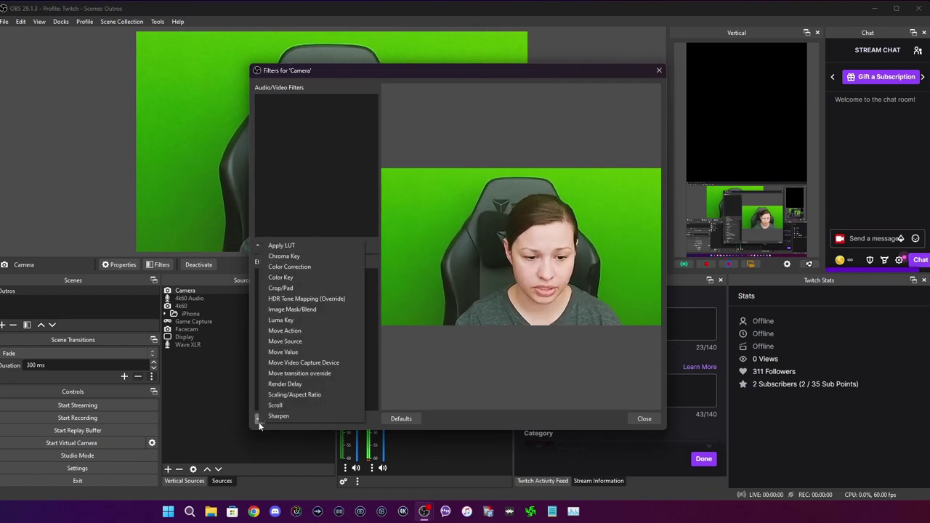
left_click(291, 258)
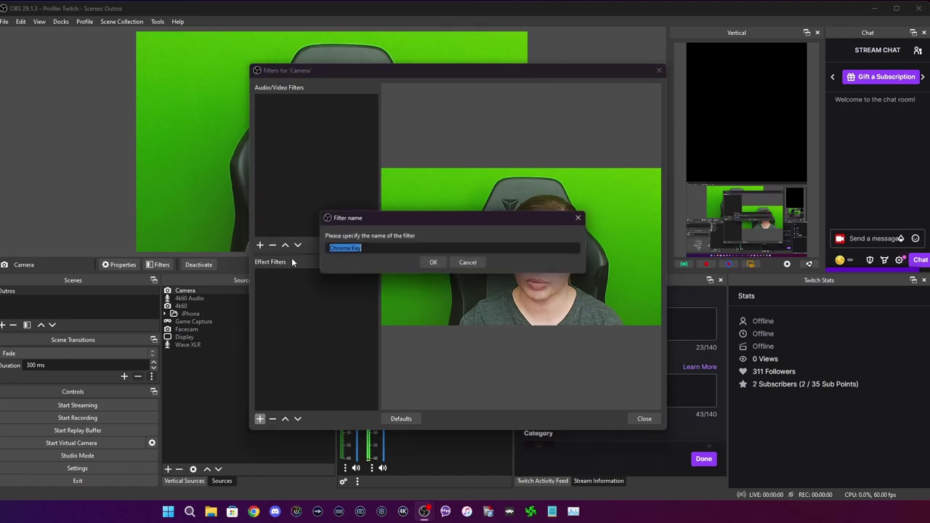
left_click(433, 262)
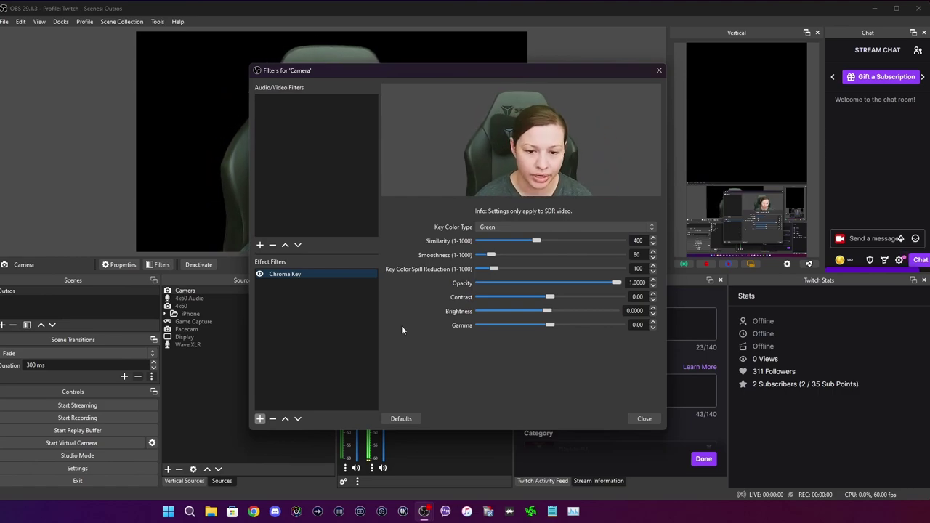
Test the Chroma Key Similarity slider and return it to 400
left_click_drag(465, 70, 566, 123)
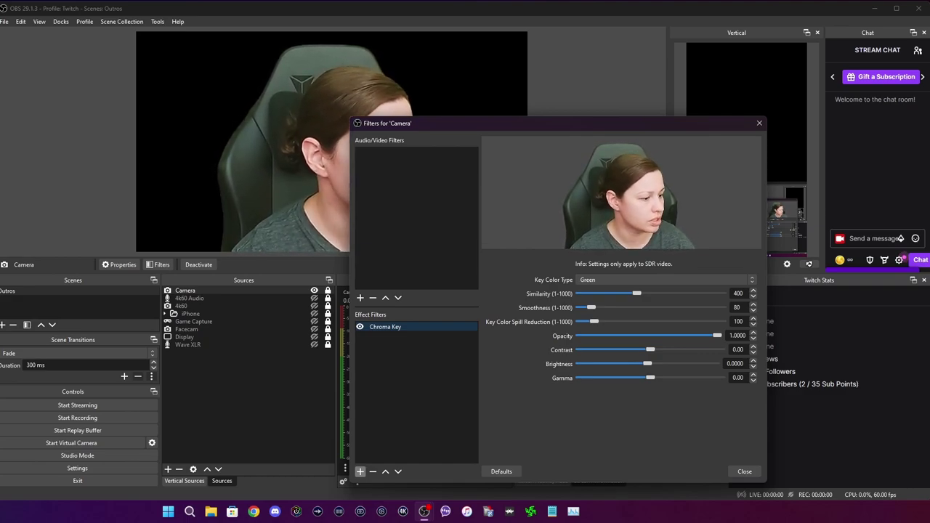
left_click(901, 238)
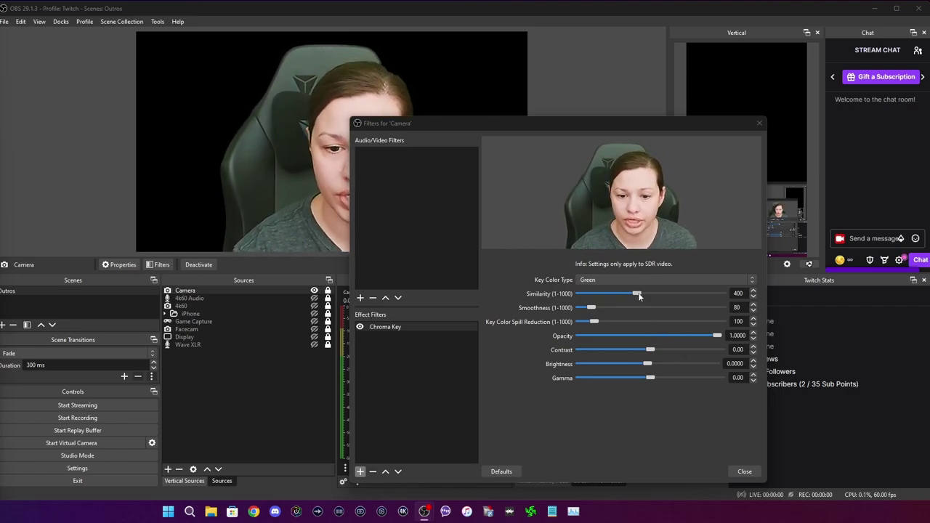
mouse_move(637, 295)
left_mouse_down()
mouse_move(596, 294)
mouse_move(638, 294)
left_mouse_up()
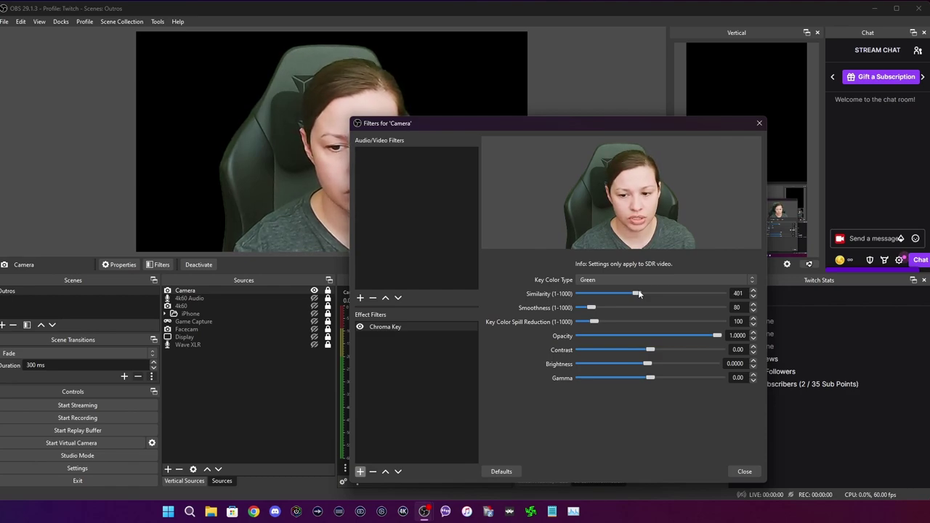
left_click(754, 290)
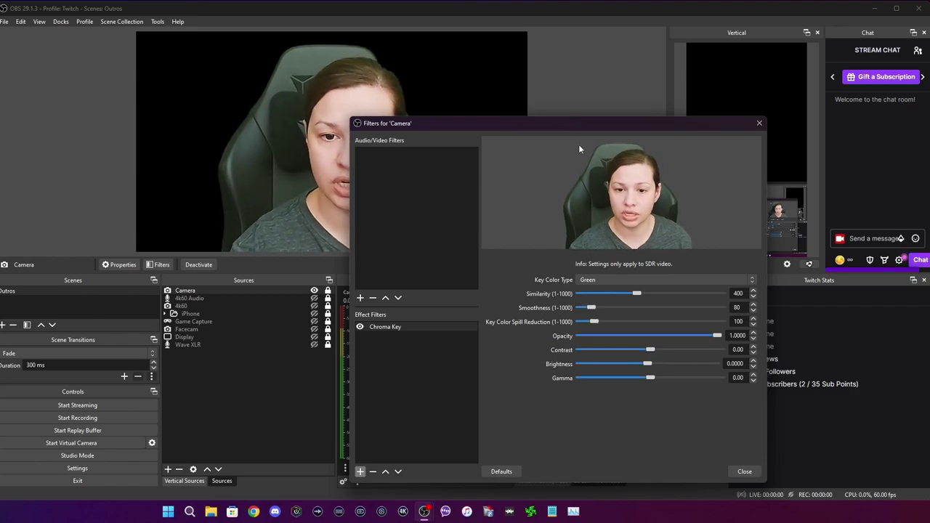
left_click_drag(619, 125, 717, 124)
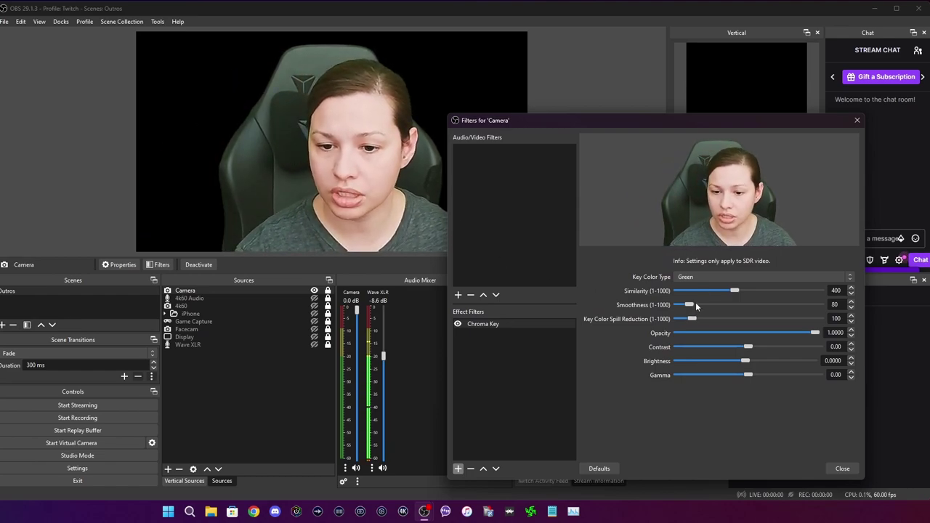
mouse_move(688, 306)
left_mouse_down()
mouse_move(773, 311)
mouse_move(689, 311)
left_mouse_up()
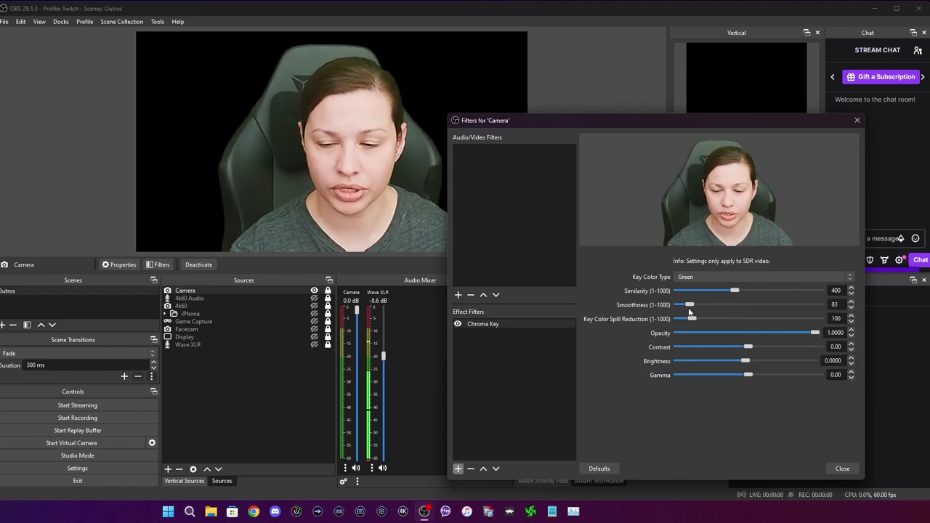
left_click(852, 305)
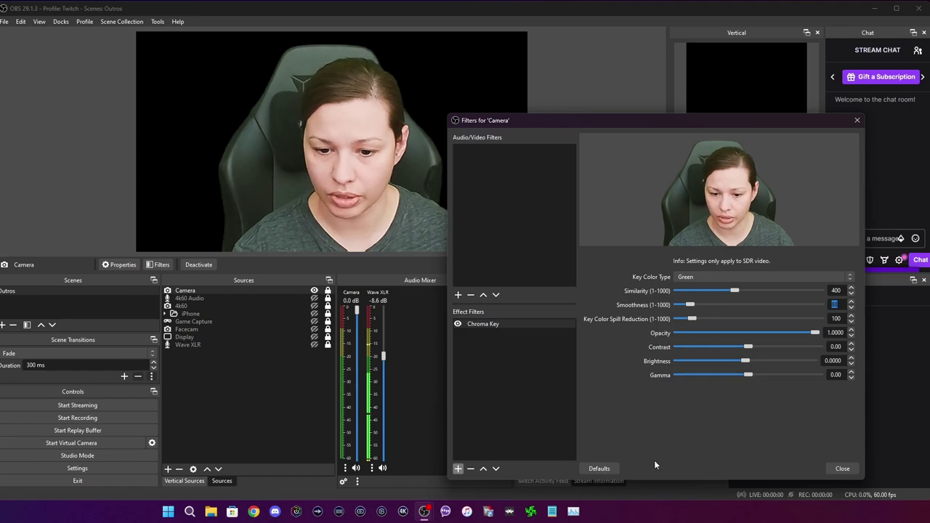
left_click(598, 469)
left_click(704, 315)
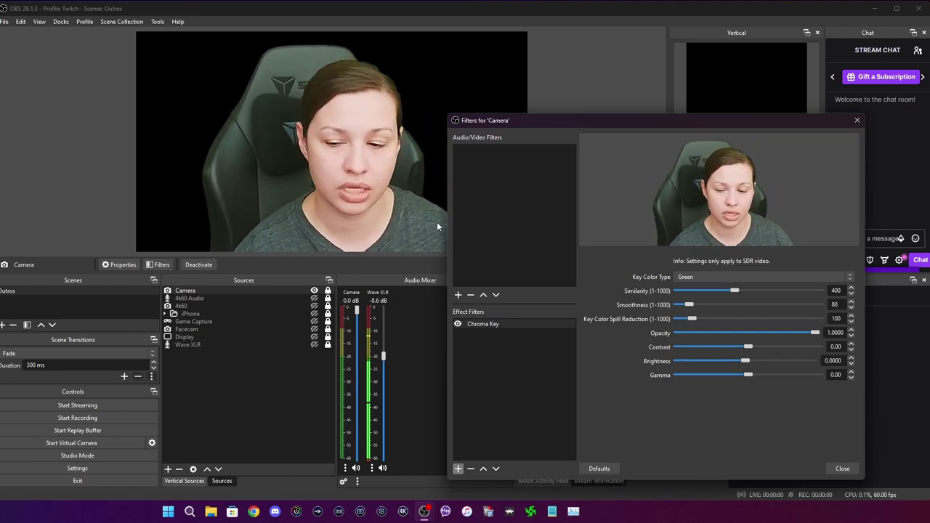
Step the Chroma Key's Key Color Spill Reduction up to 150
left_click(852, 316)
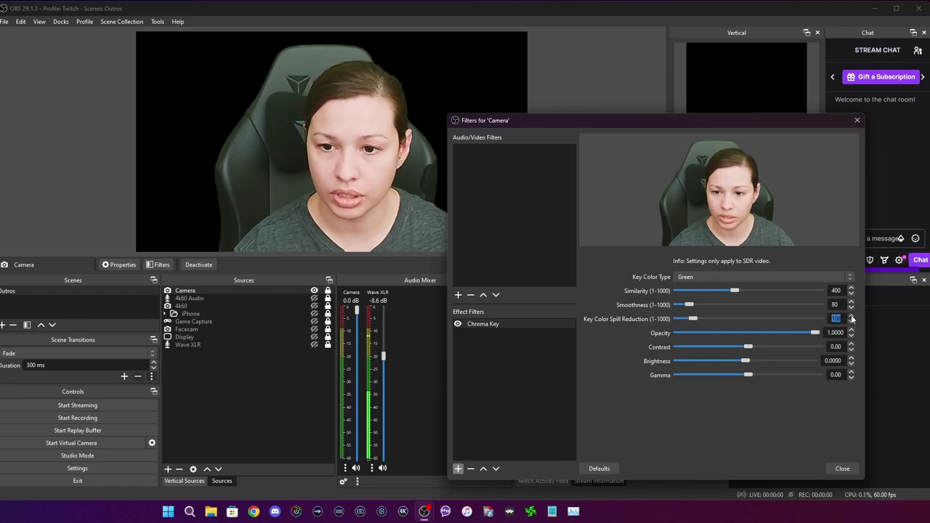
left_click(852, 317)
left_click(852, 317)
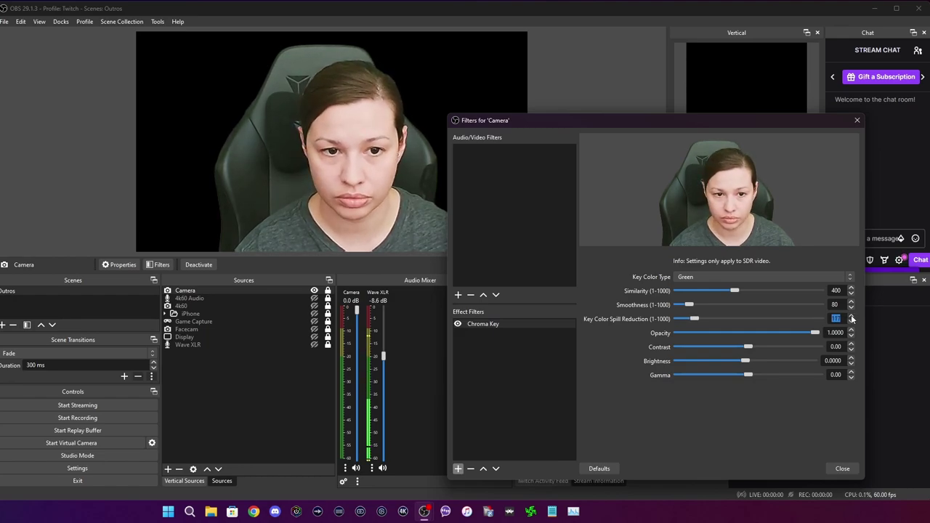
left_click(852, 317)
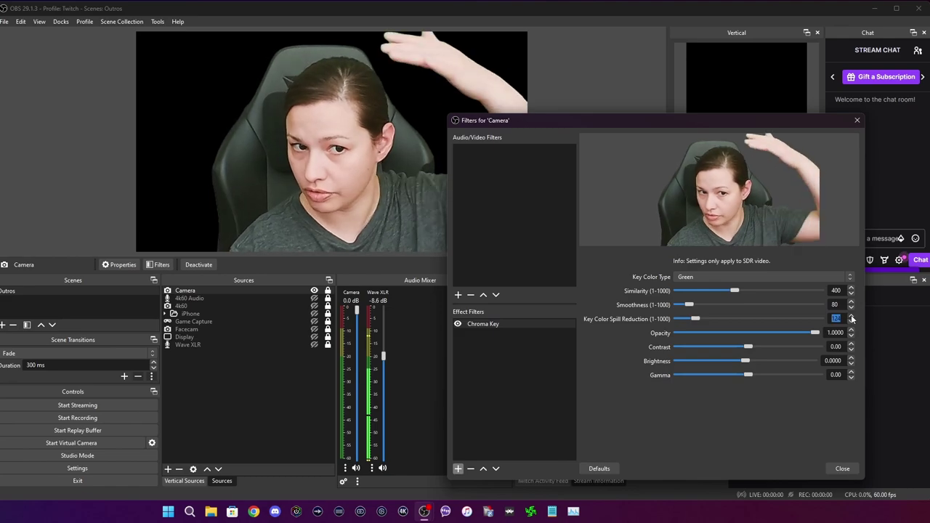
left_click(852, 317)
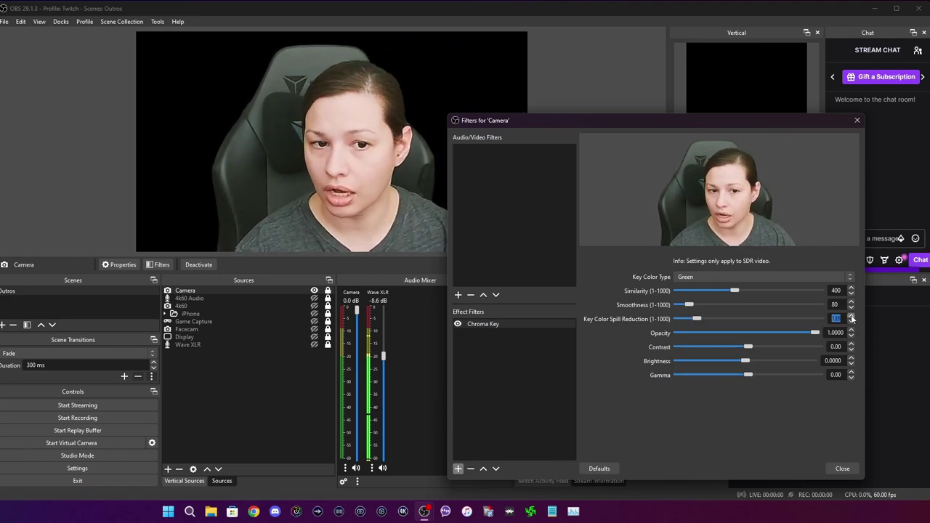
left_click(852, 317)
left_click(853, 316)
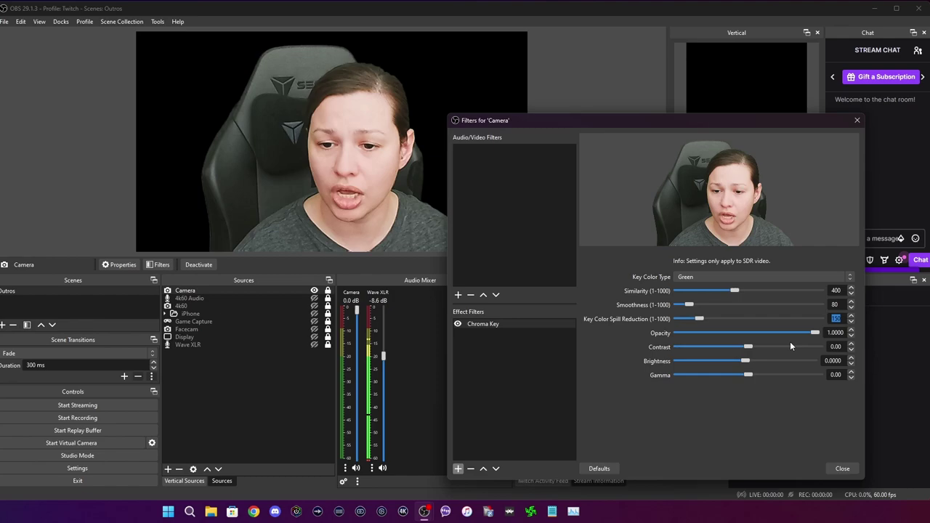
left_click_drag(813, 335, 644, 337)
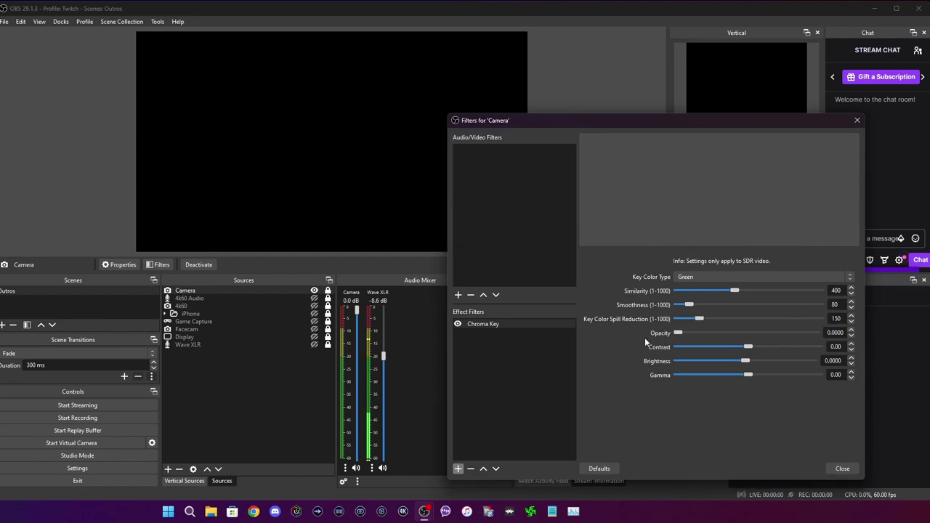
left_click_drag(757, 335, 832, 332)
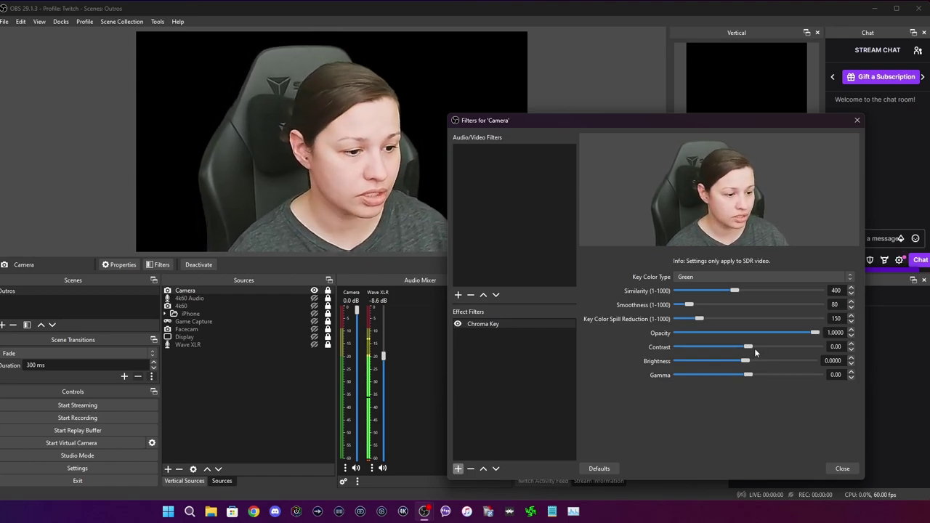
left_click(853, 347)
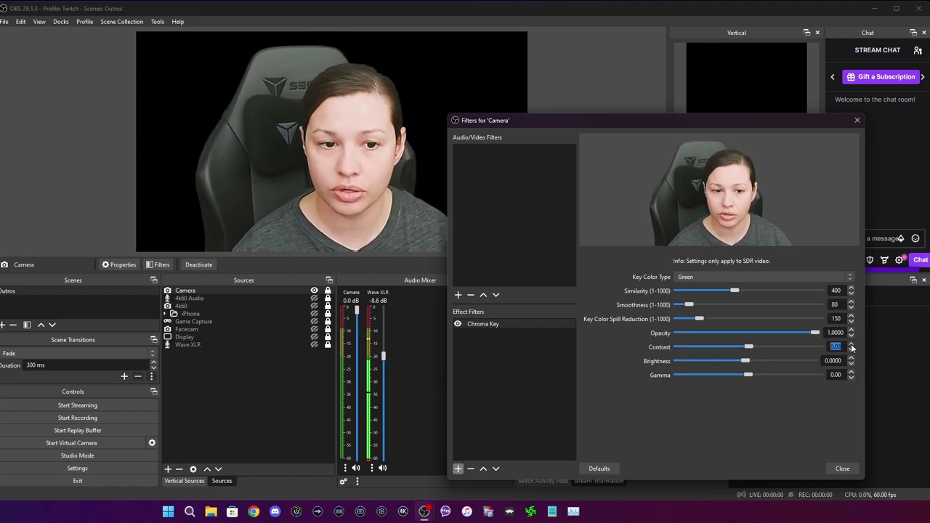
left_click_drag(763, 350, 736, 351)
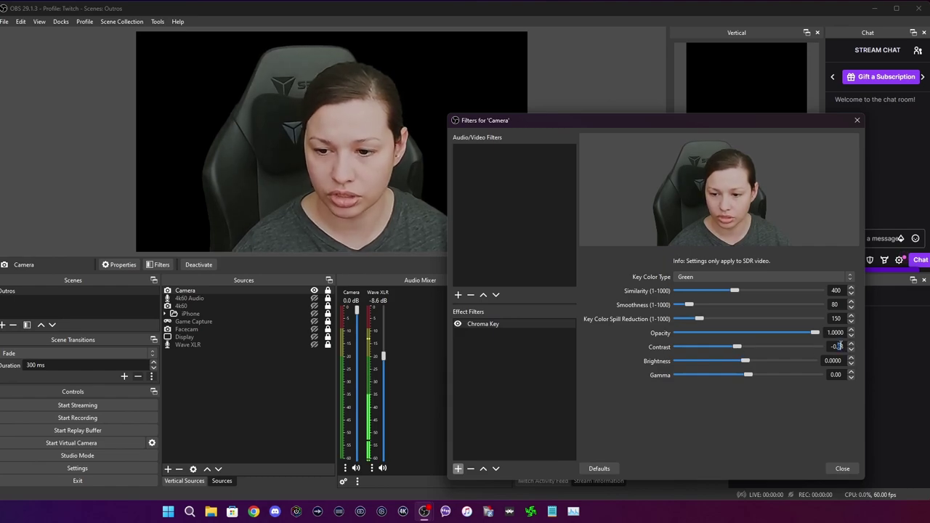
type("0")
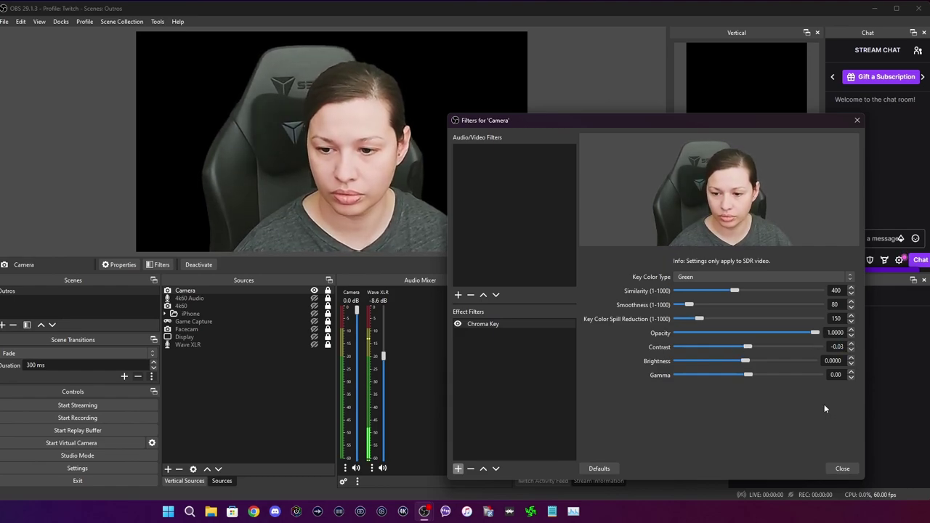
left_click(853, 345)
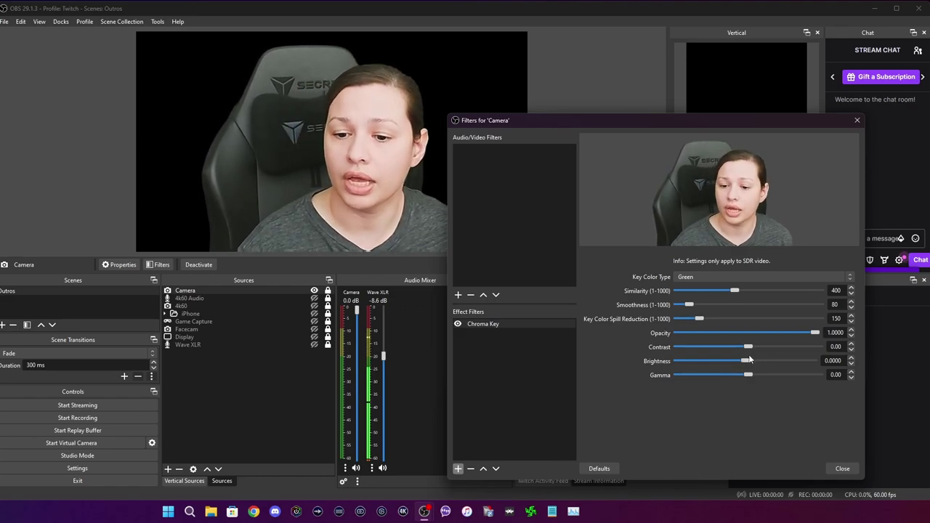
Sweep Chroma Key brightness to its maximum and minimum, then settle it at about -0.01
left_click_drag(750, 360, 814, 363)
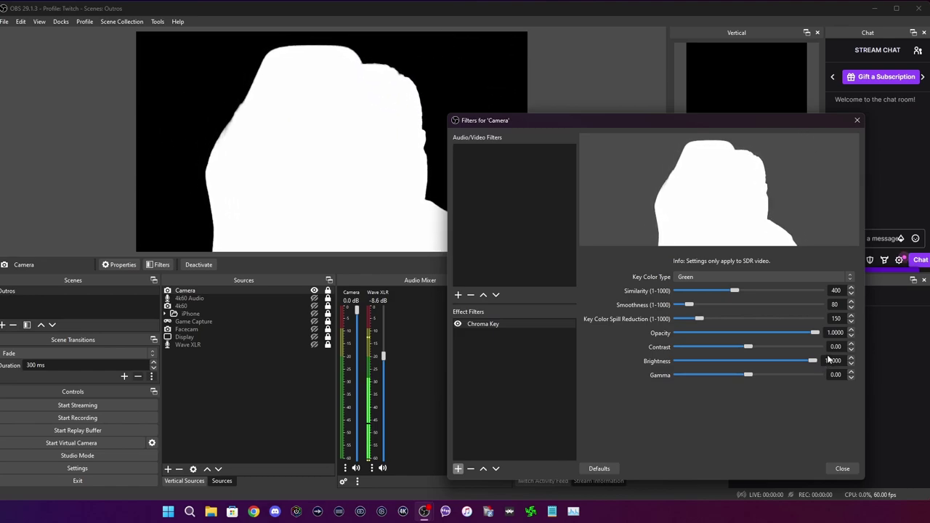
left_click_drag(812, 362, 683, 367)
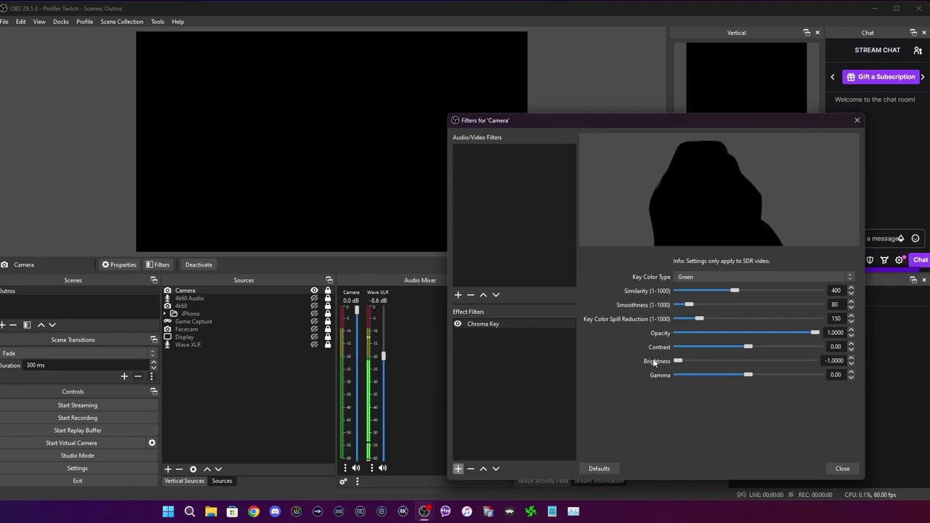
left_click_drag(678, 362, 748, 361)
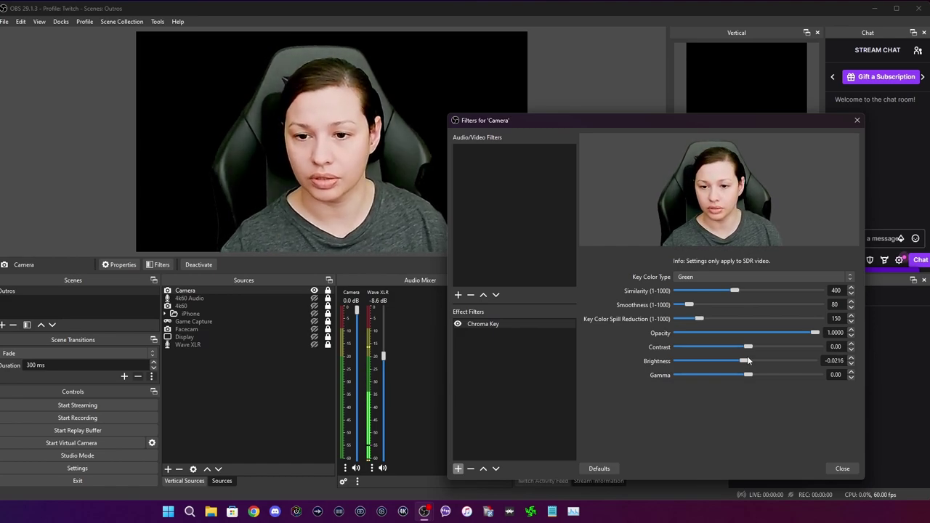
left_click_drag(748, 361, 750, 362)
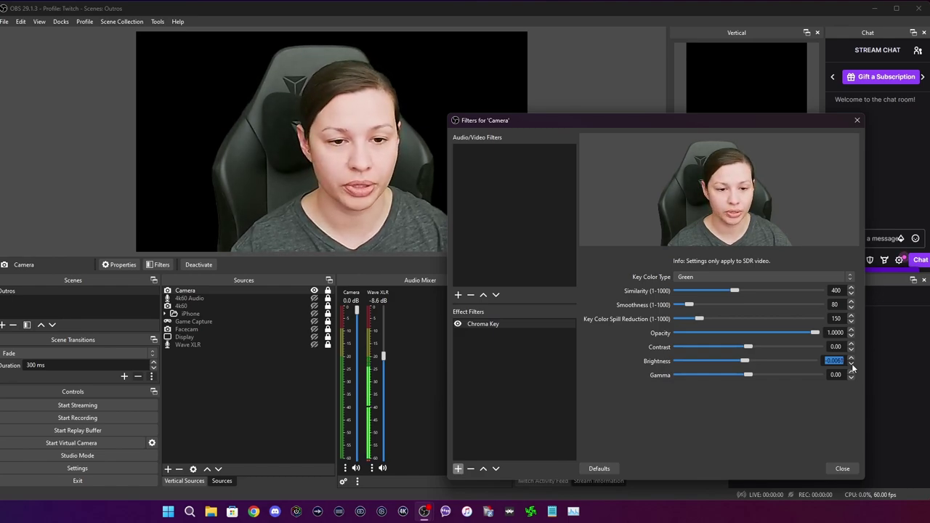
left_click(852, 365)
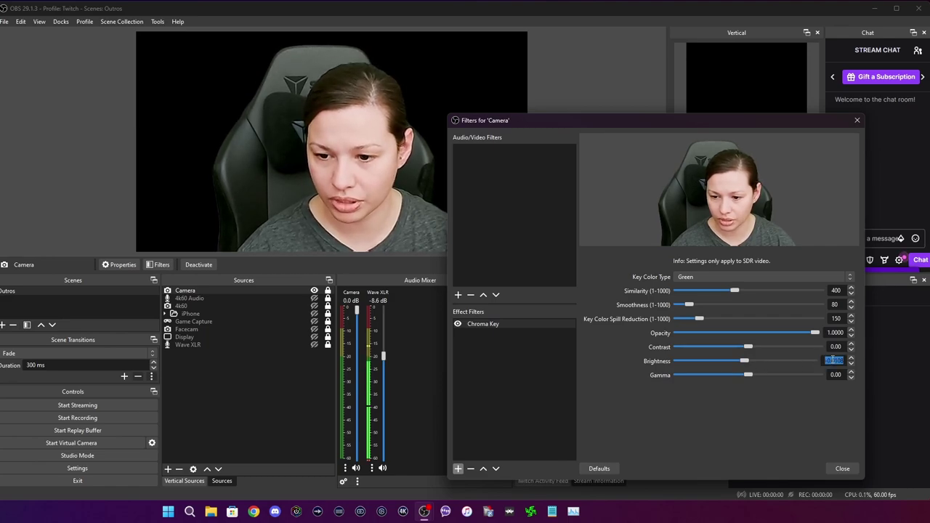
Return Chroma Key brightness to 0, bring gamma to -0.20, and close the Camera filters window
type("0")
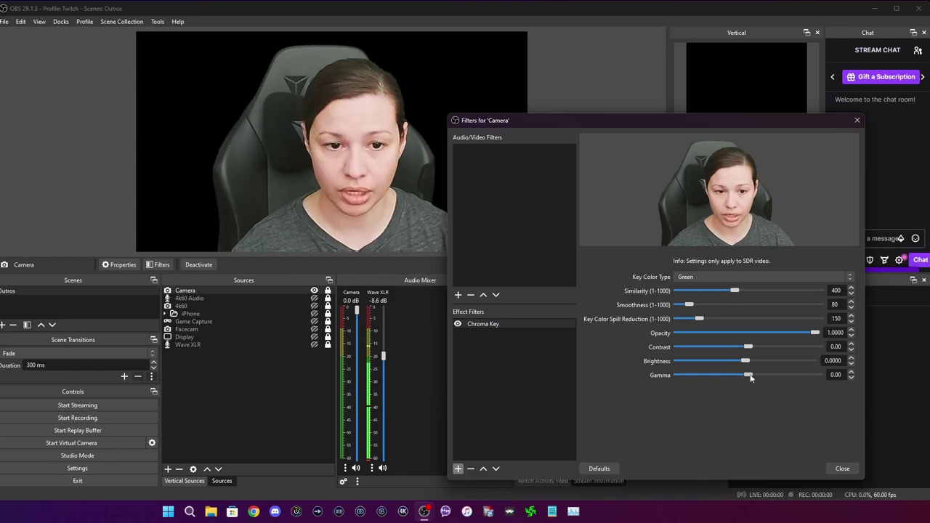
left_click_drag(747, 377, 741, 378)
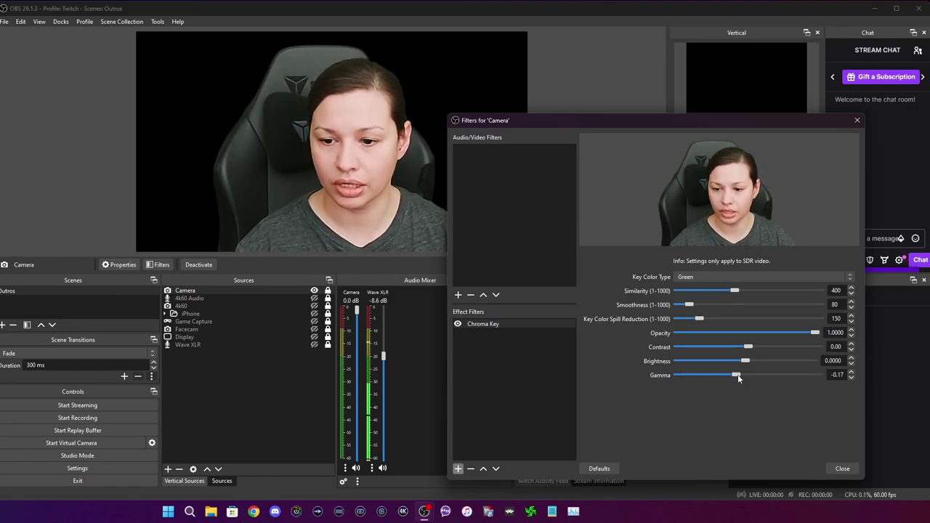
left_click_drag(738, 376, 737, 376)
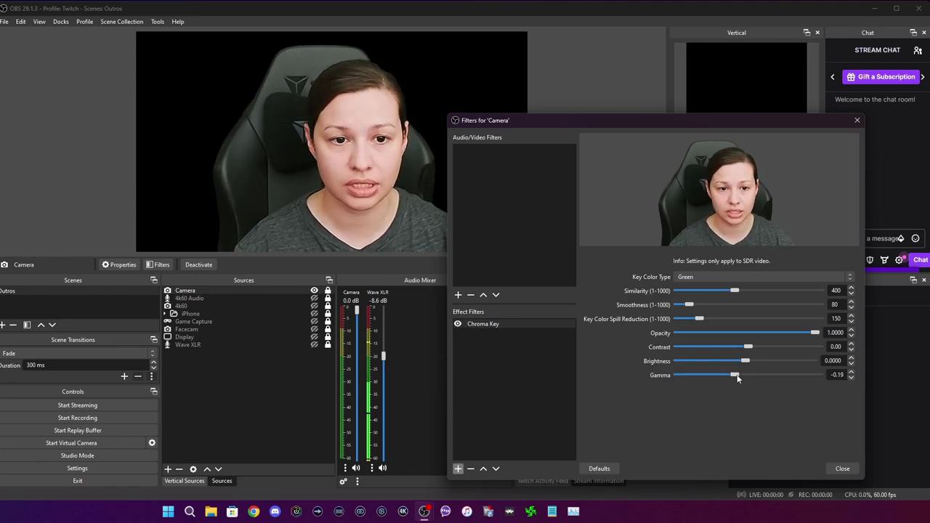
mouse_move(737, 376)
left_mouse_down()
mouse_move(668, 387)
mouse_move(818, 376)
mouse_move(743, 380)
left_mouse_up()
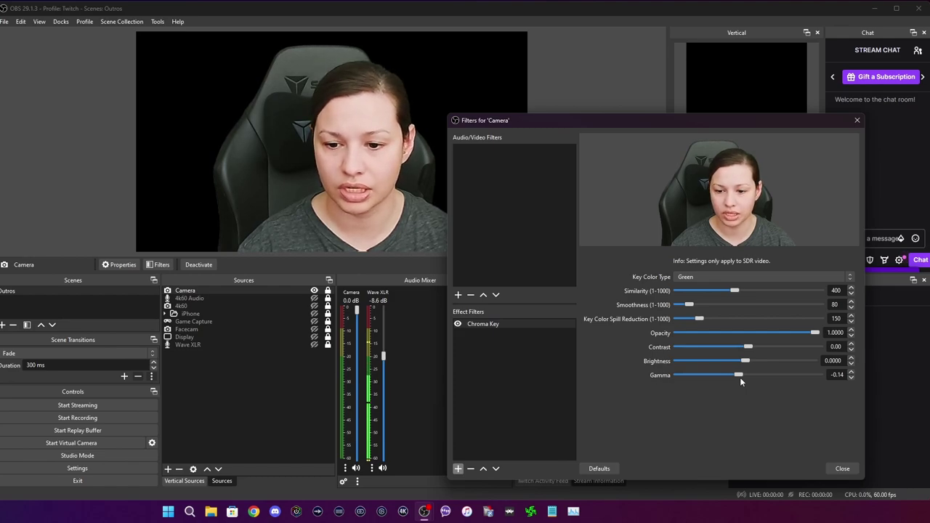
left_click(851, 378)
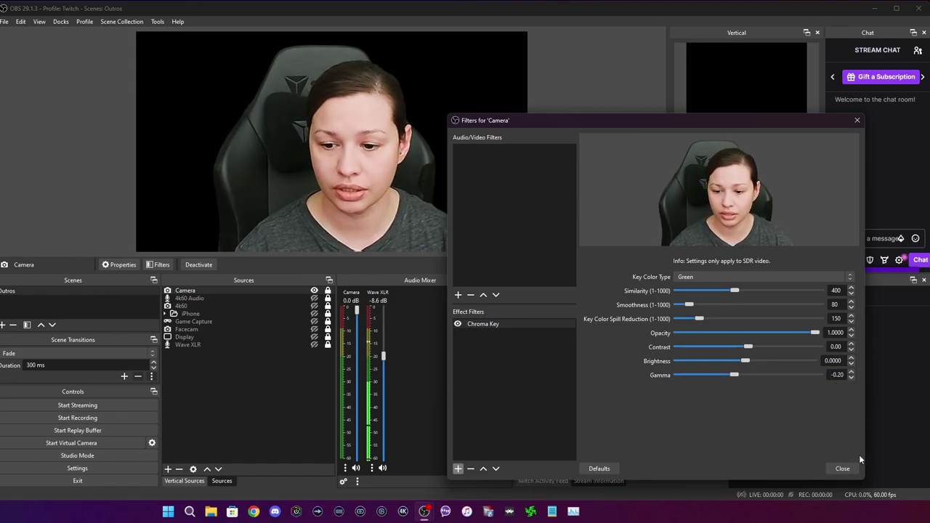
left_click(842, 468)
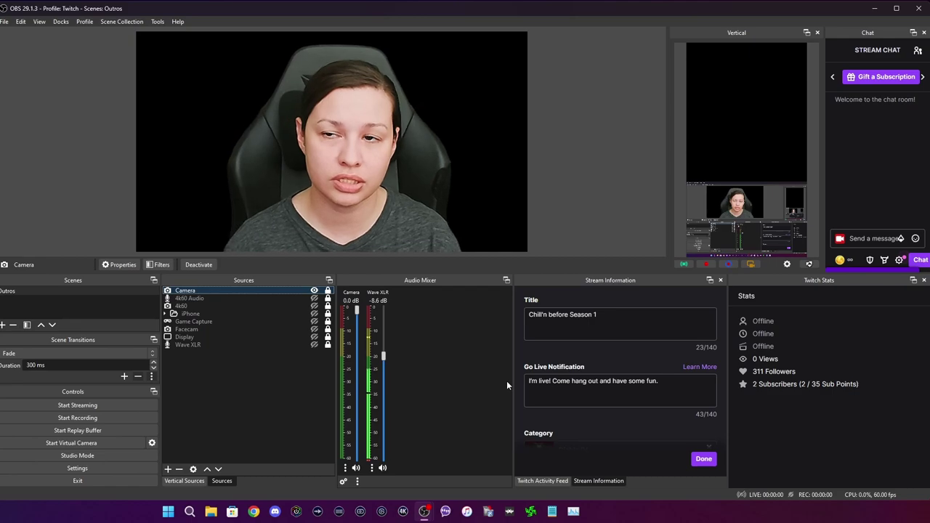
Reopen the Camera source's Filters window and bring up the Effect Filters add list
right_click(242, 290)
left_click(269, 300)
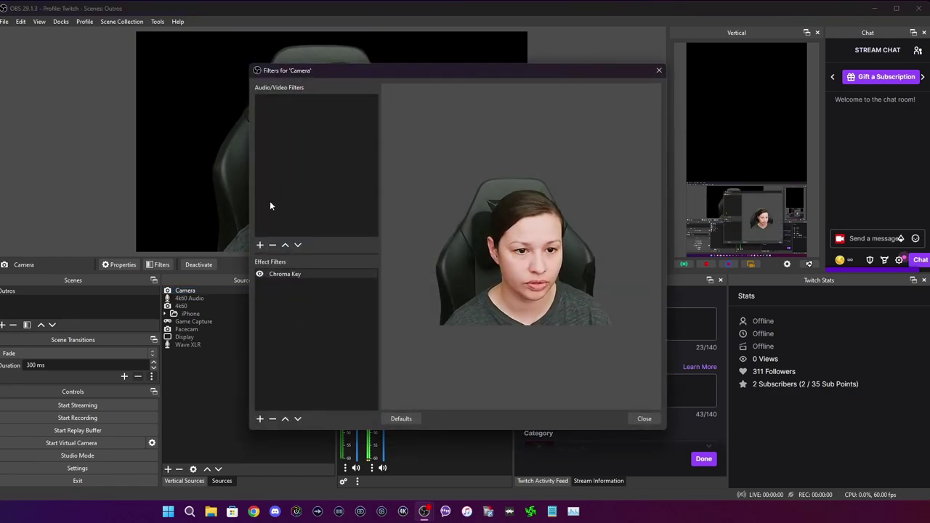
left_click(260, 419)
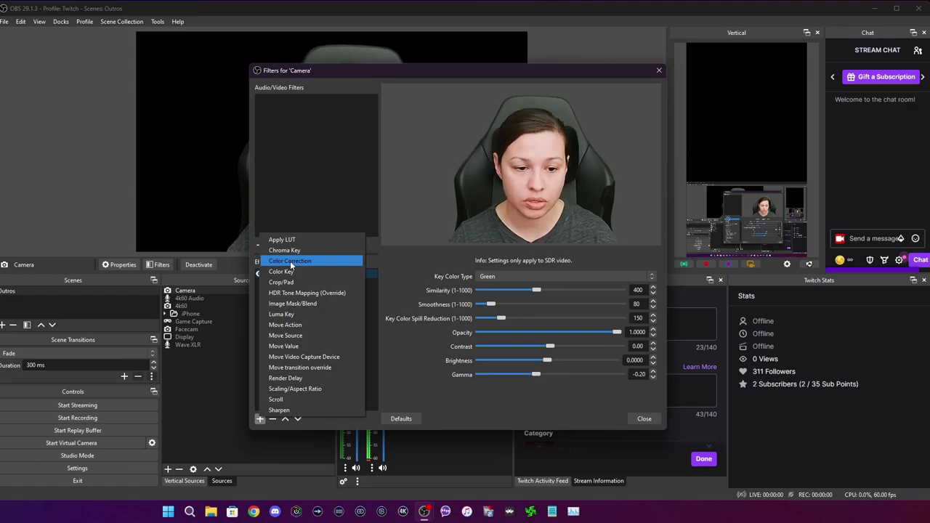
Add a Color Correction filter below Chroma Key and compare the two filters' settings
left_click(290, 261)
left_click(433, 263)
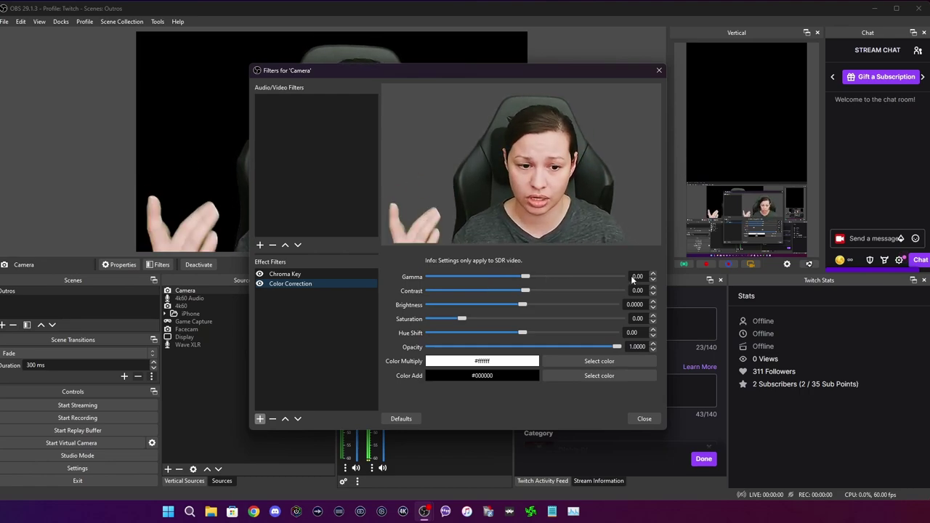
left_click(314, 274)
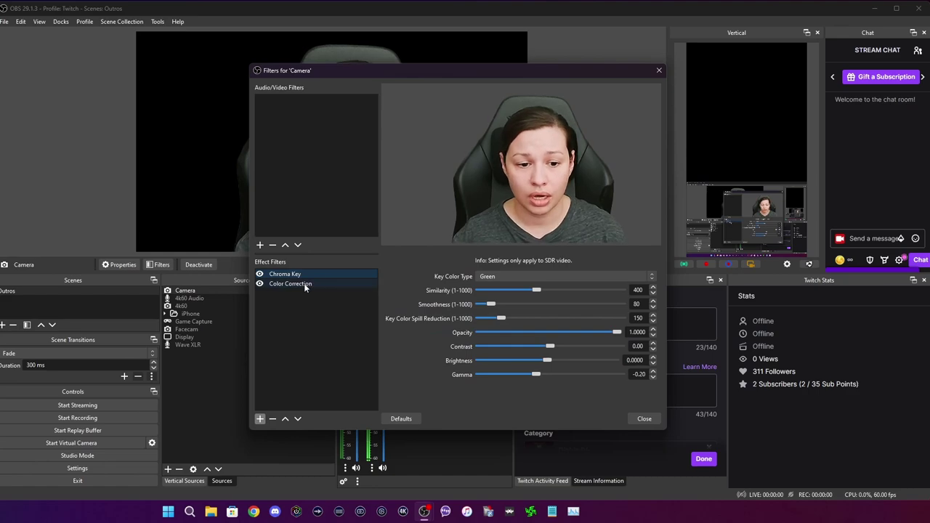
left_click(304, 284)
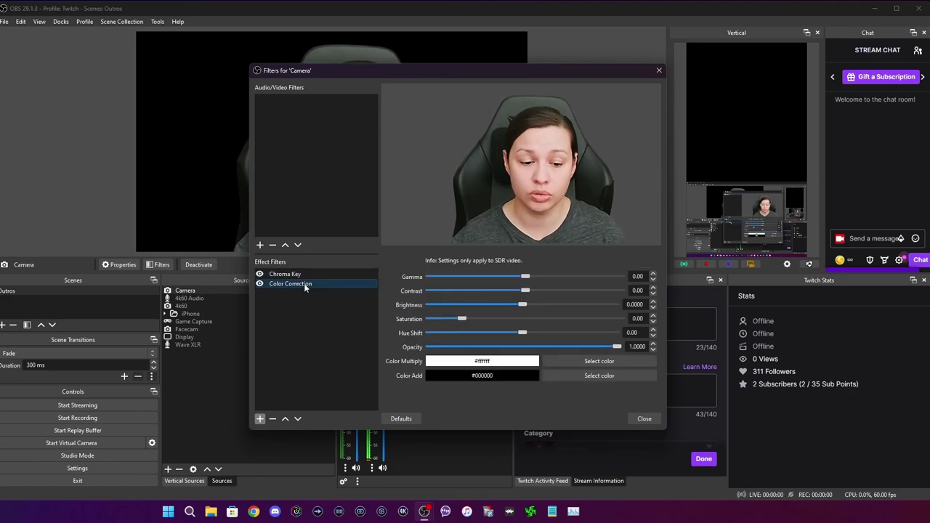
Delete the Color Correction filter, then review the Chroma Key's Key Color Type choices
left_click(272, 419)
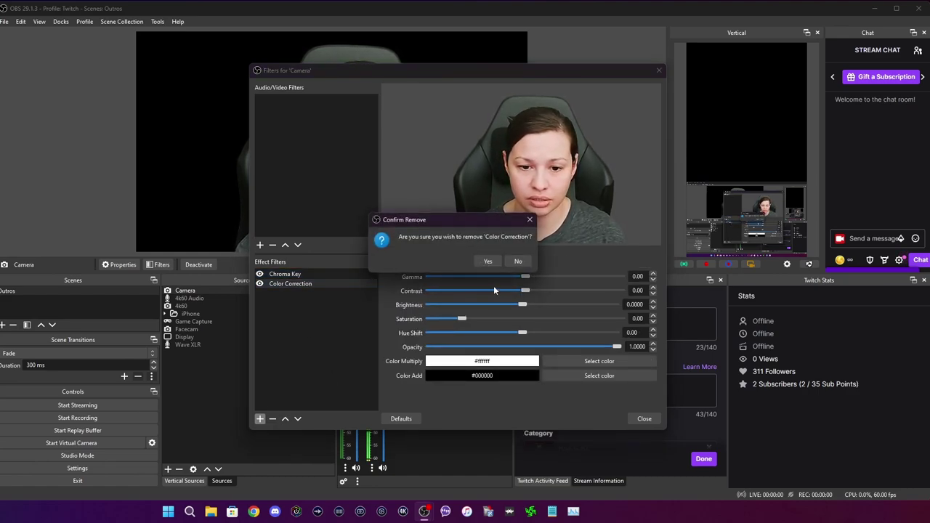
left_click(490, 262)
left_click(524, 278)
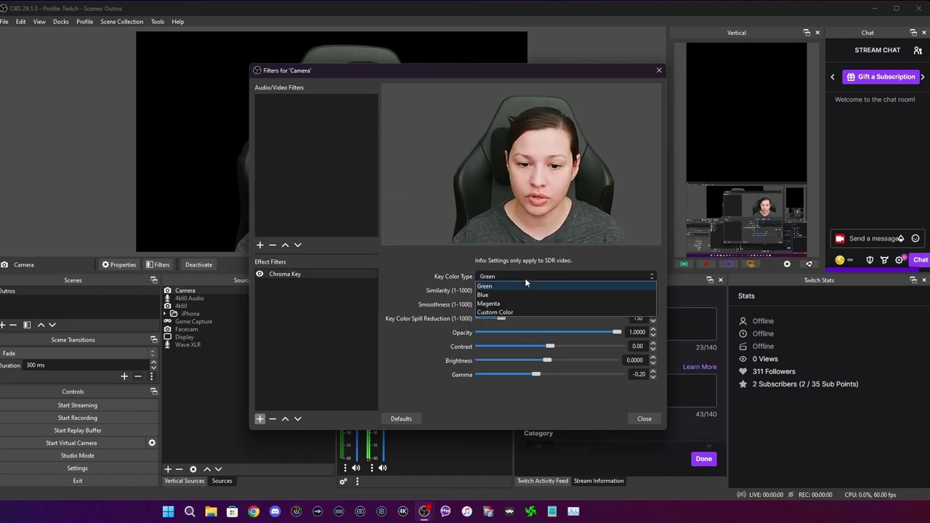